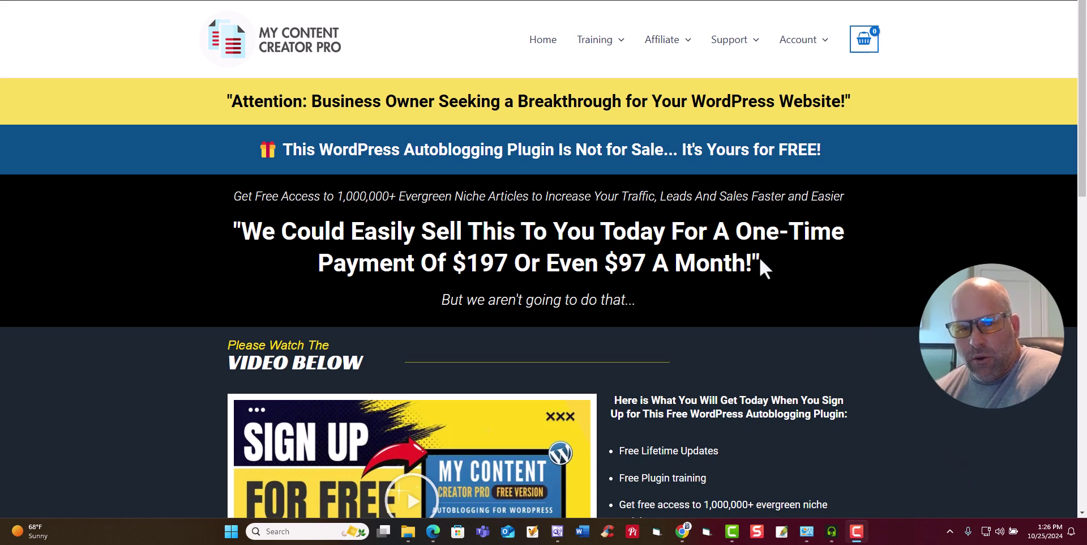
Review the My Content Creator Pro landing page, covering the headline offer, the list of plugin benefits and the free sign-up form
{"action": "scroll", "coordinate": [759, 256], "scroll_direction": "down", "scroll_amount": 3}
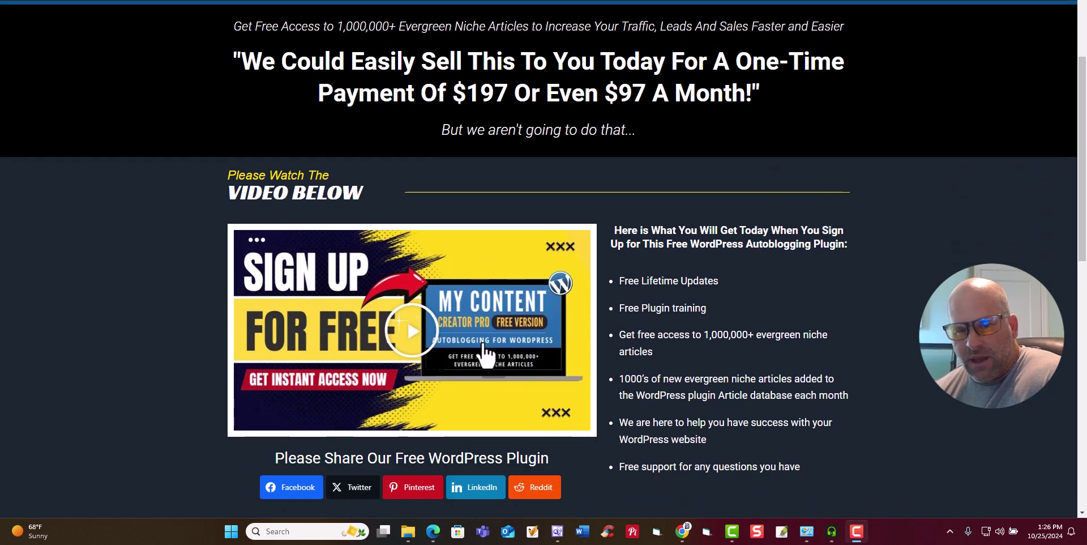
{"action": "scroll", "coordinate": [680, 345], "scroll_direction": "up", "scroll_amount": 3}
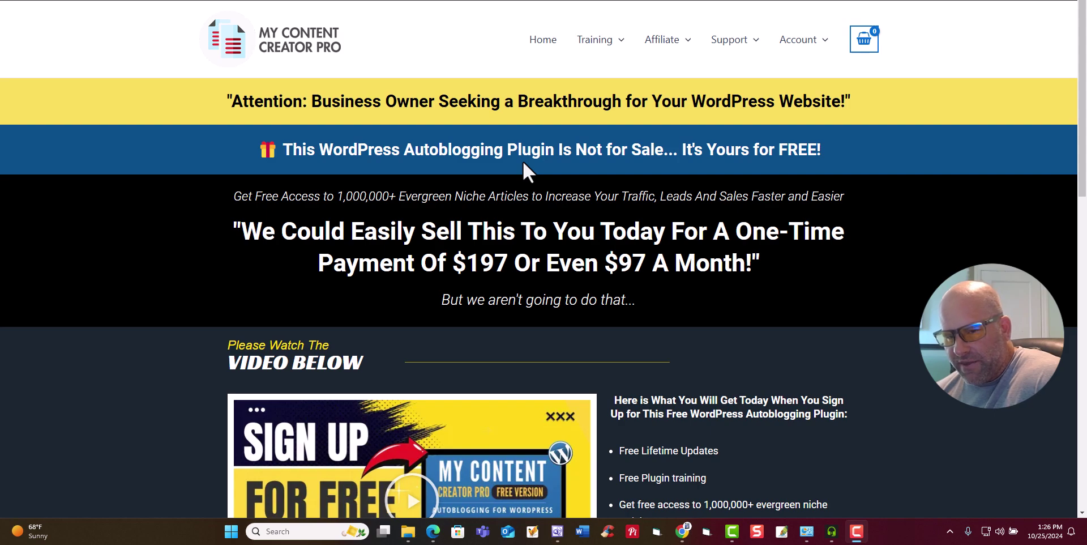
{"action": "scroll", "coordinate": [527, 283], "scroll_direction": "down", "scroll_amount": 5}
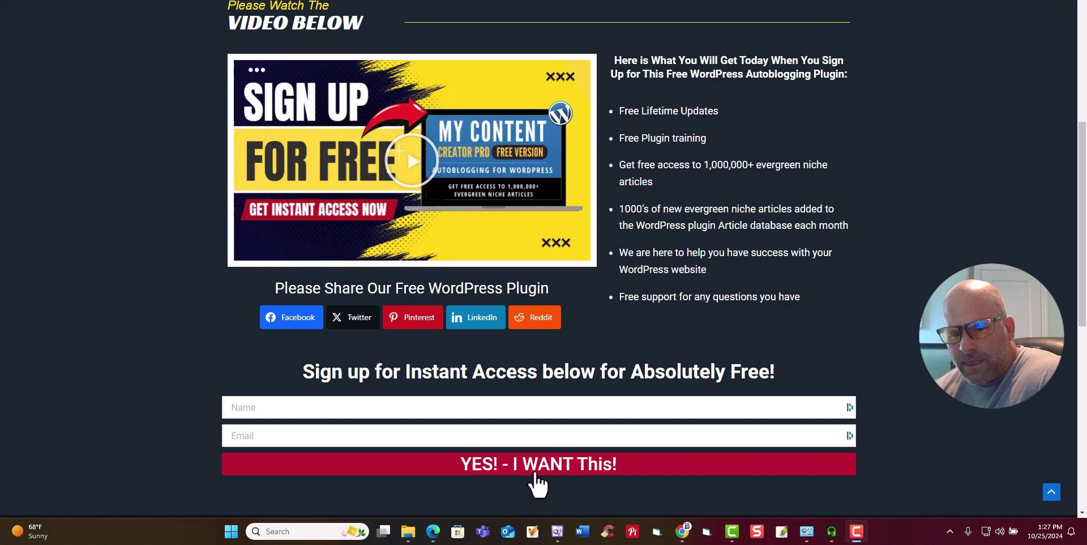
{"action": "scroll", "coordinate": [589, 373], "scroll_direction": "up", "scroll_amount": 5}
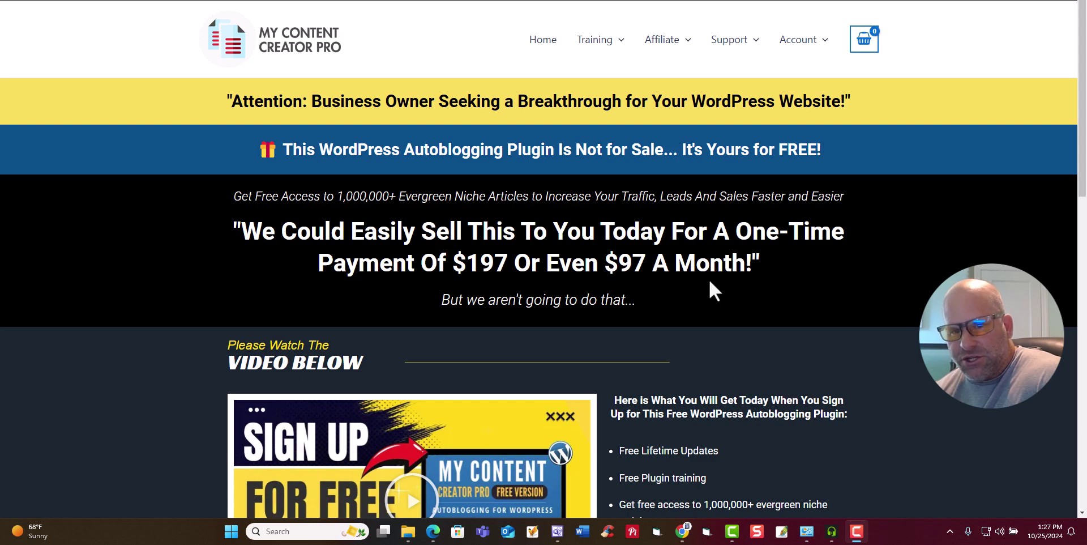
{"action": "scroll", "coordinate": [678, 275], "scroll_direction": "down", "scroll_amount": 4}
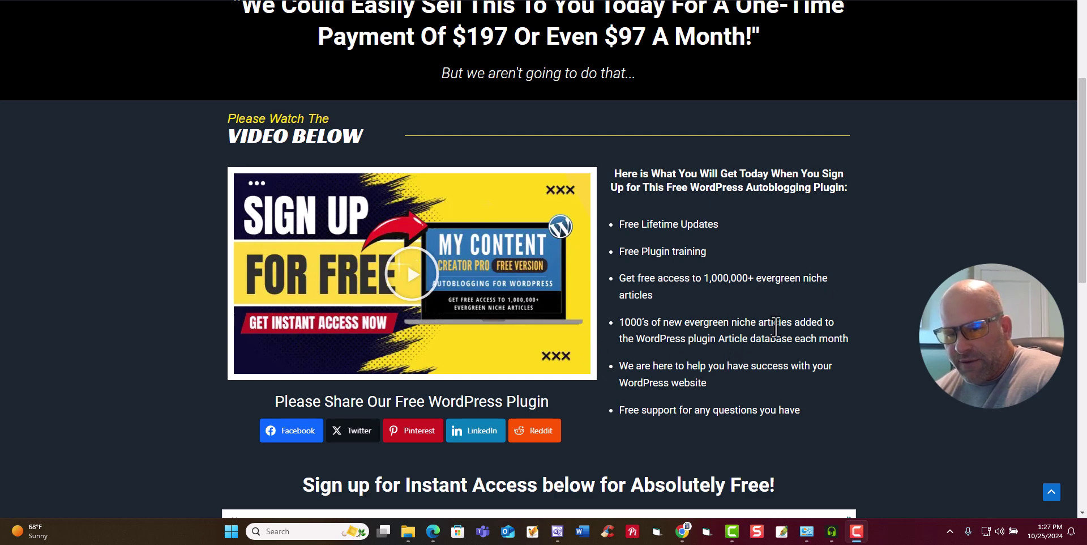
{"action": "scroll", "coordinate": [785, 327], "scroll_direction": "down", "scroll_amount": 1}
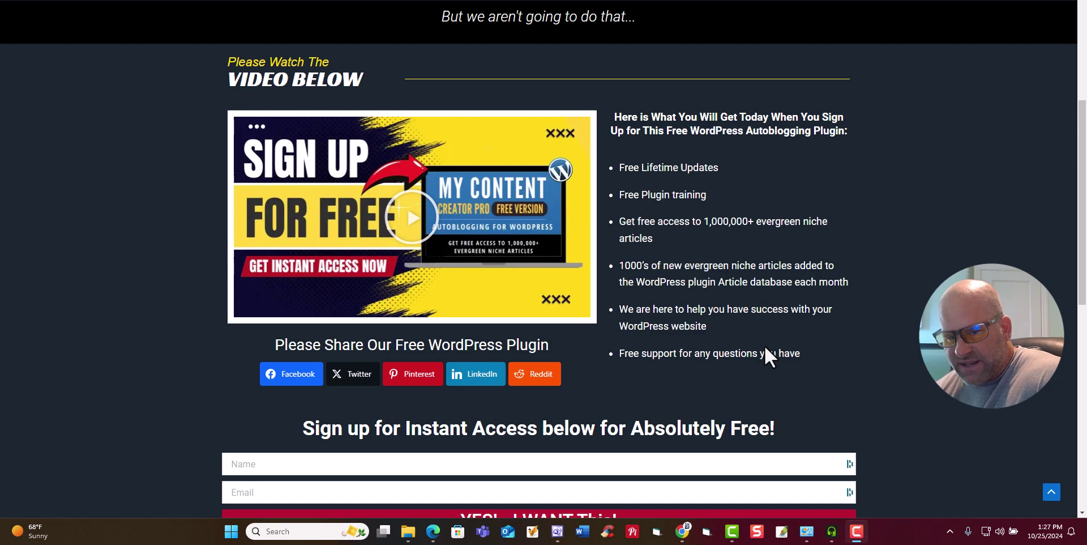
{"action": "scroll", "coordinate": [652, 354], "scroll_direction": "down", "scroll_amount": 1}
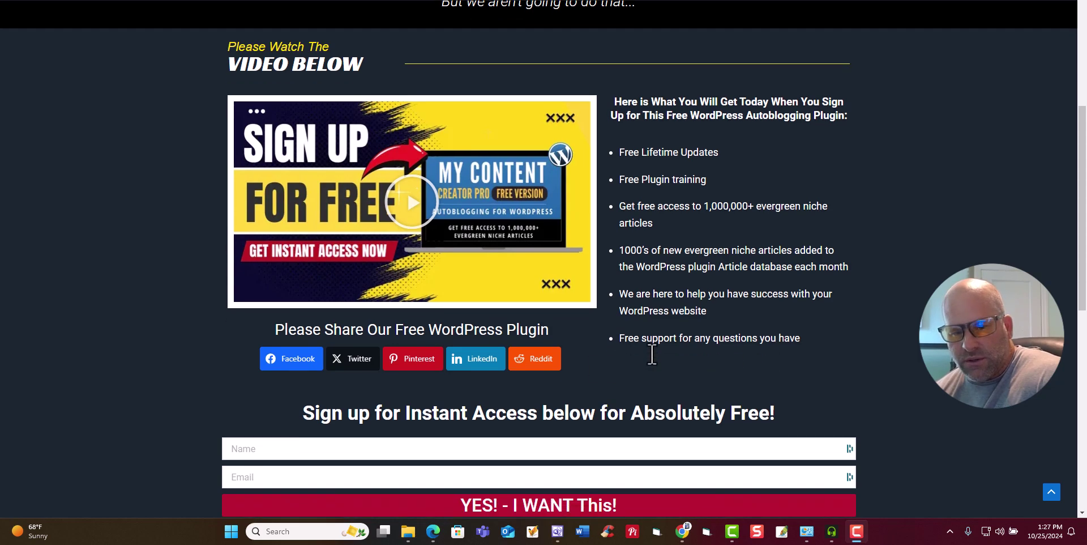
Open the support desk from the Frequently Asked Questions and go to the Mycontentcreatorpro.com category for submitting a ticket
{"action": "scroll", "coordinate": [652, 354], "scroll_direction": "down", "scroll_amount": 10}
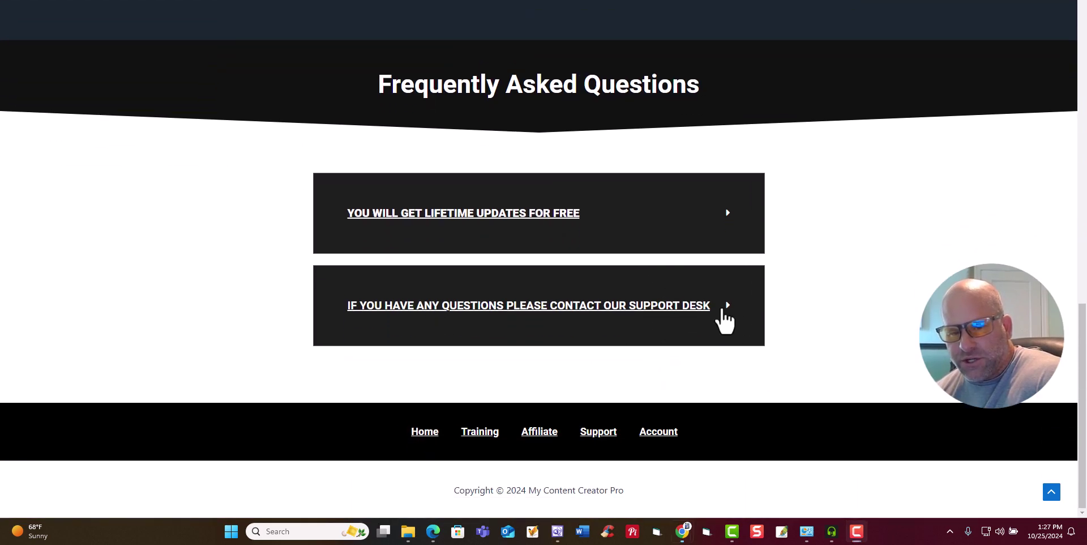
{"action": "left_click", "coordinate": [723, 309]}
{"action": "left_click", "coordinate": [373, 332]}
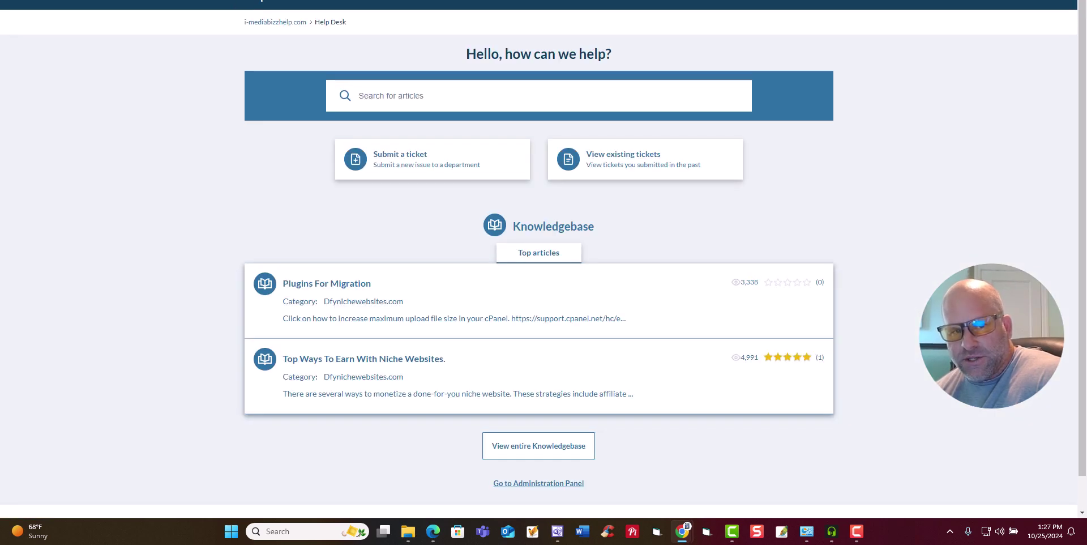
{"action": "left_click", "coordinate": [433, 166]}
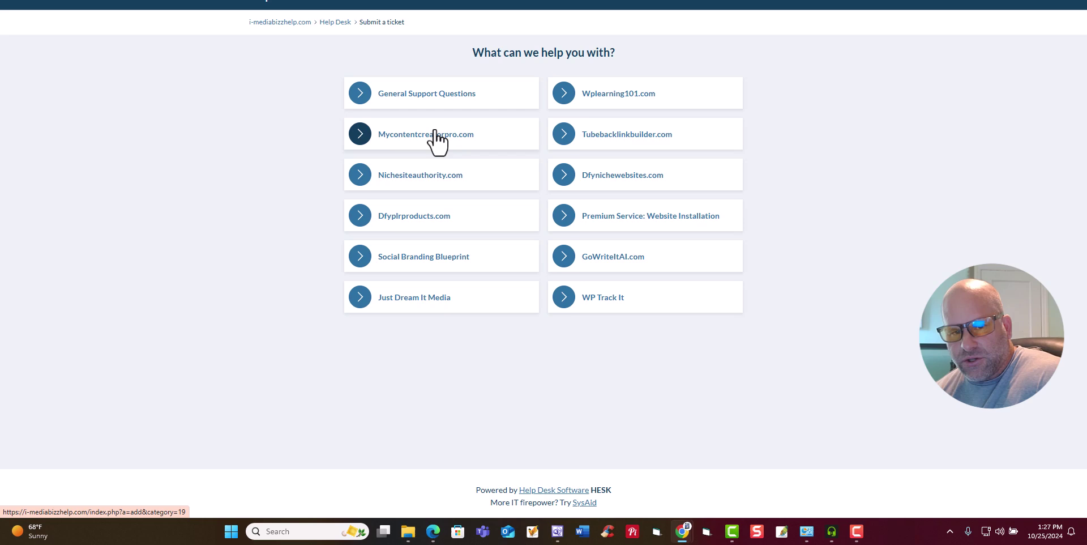
{"action": "left_click", "coordinate": [404, 136]}
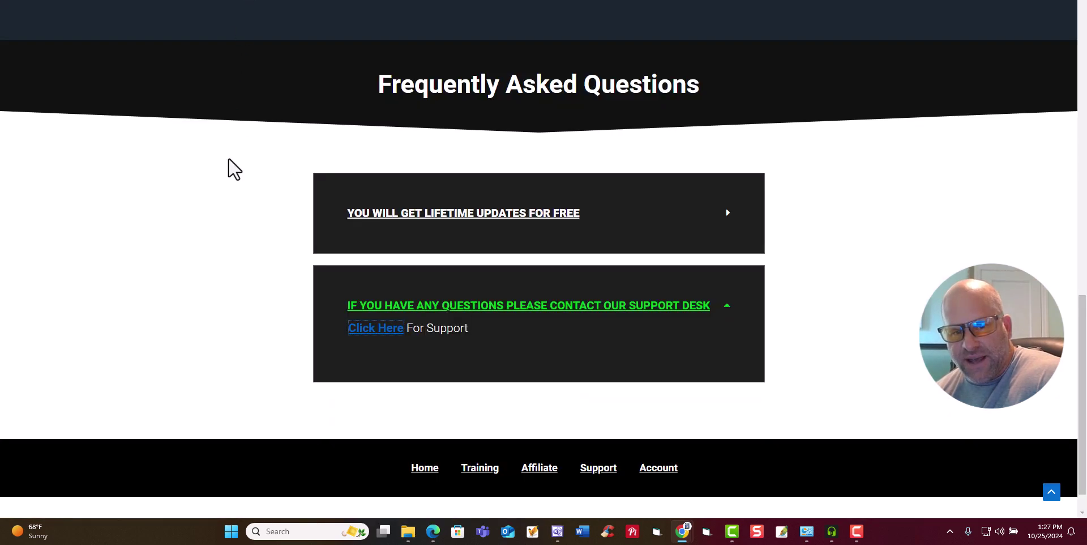
Review the landing page's promo video area, instant-access sign-up form and headline once more
{"action": "scroll", "coordinate": [221, 170], "scroll_direction": "up", "scroll_amount": 10}
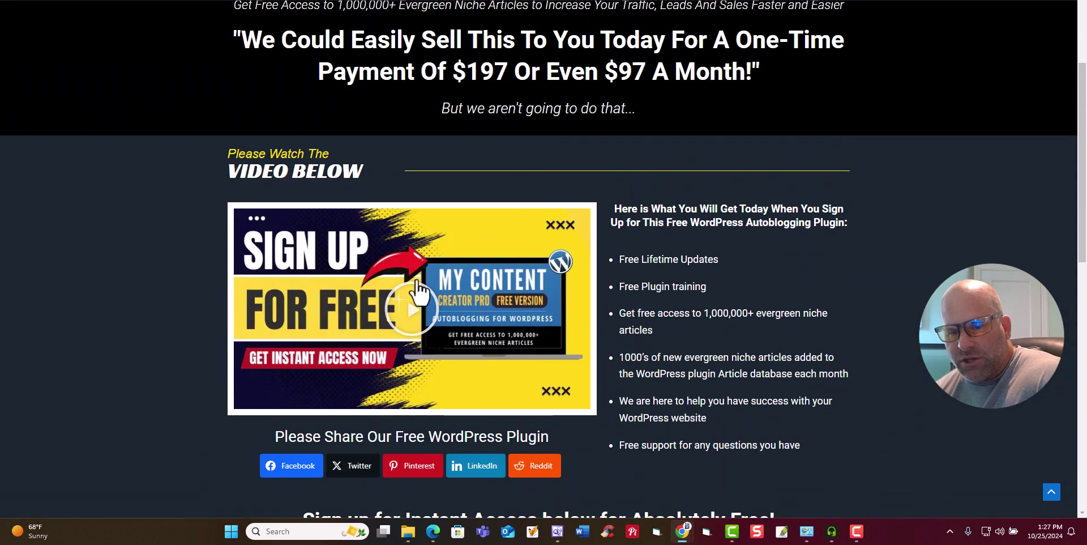
{"action": "scroll", "coordinate": [420, 291], "scroll_direction": "down", "scroll_amount": 2}
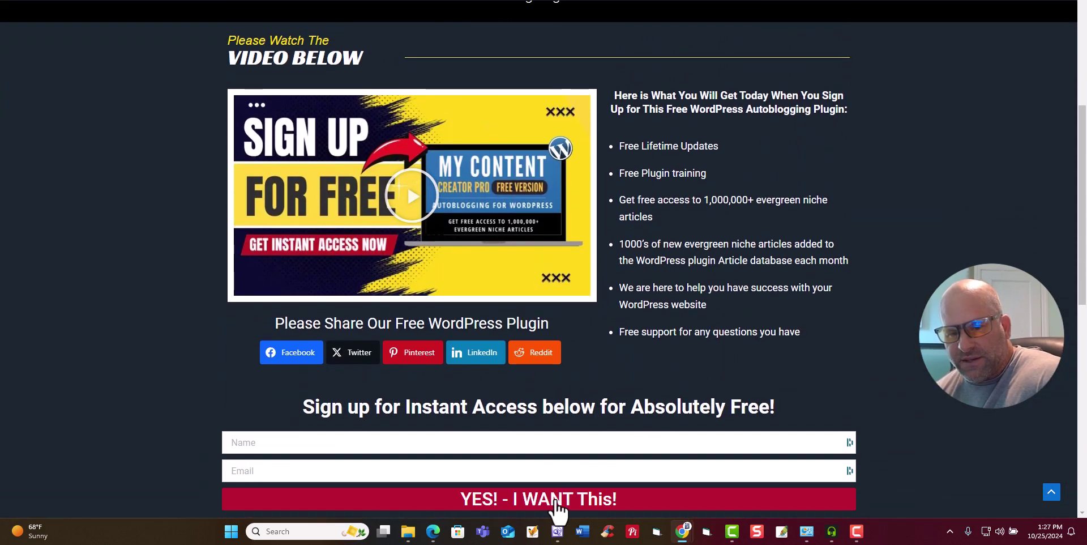
{"action": "scroll", "coordinate": [629, 466], "scroll_direction": "up", "scroll_amount": 5}
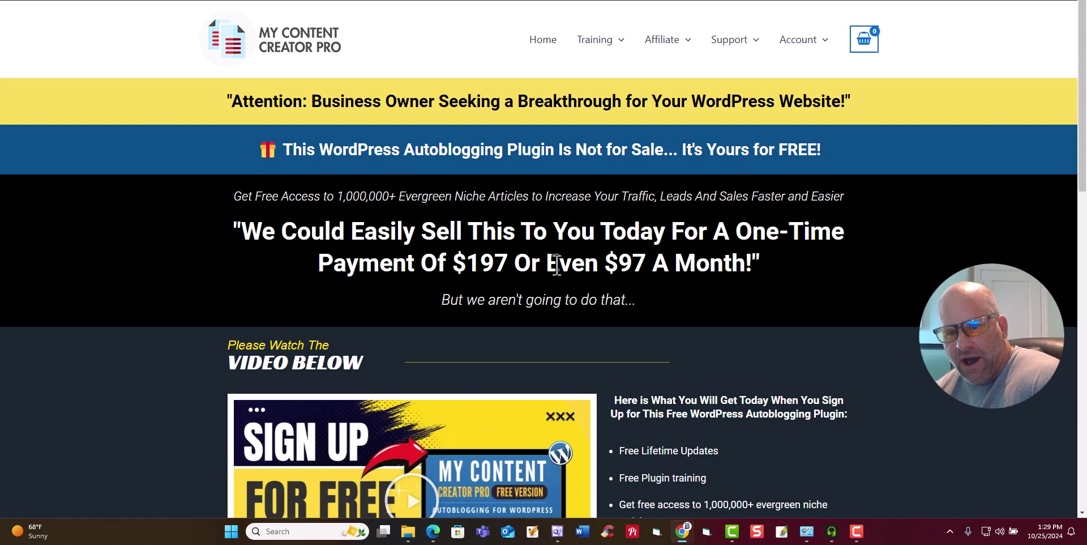
{"action": "scroll", "coordinate": [726, 324], "scroll_direction": "down", "scroll_amount": 7}
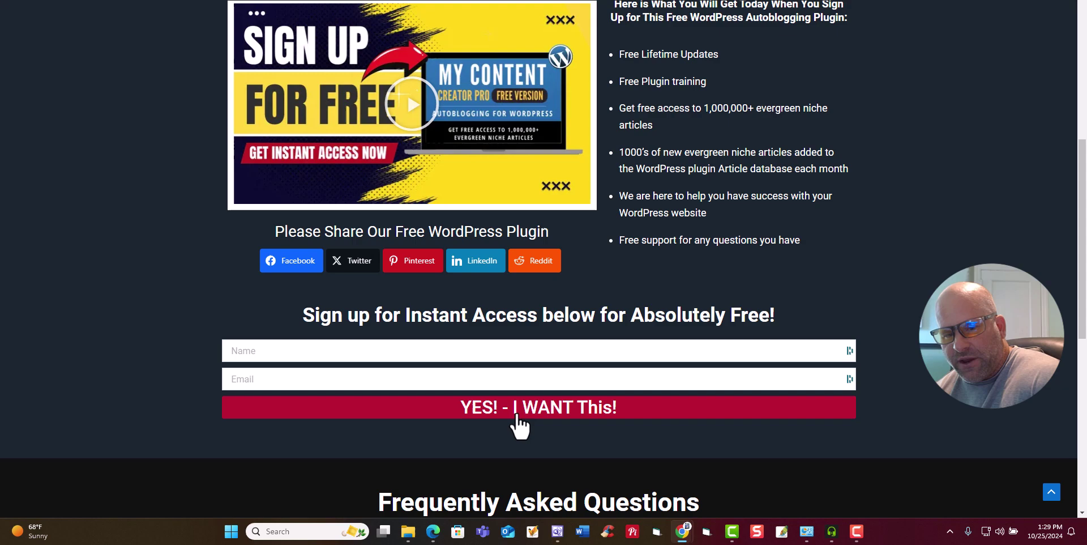
{"action": "scroll", "coordinate": [555, 425], "scroll_direction": "up", "scroll_amount": 6}
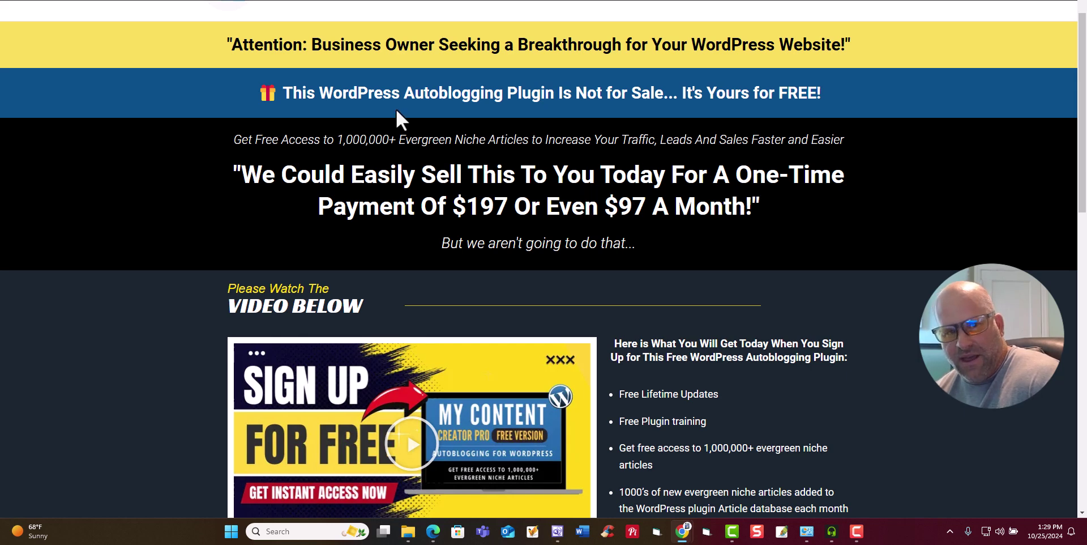
Switch to the WordPress dashboard and open the Auto Content Creation page of MyContentCreator Pro Free
{"action": "key", "text": "ctrl+Tab"}
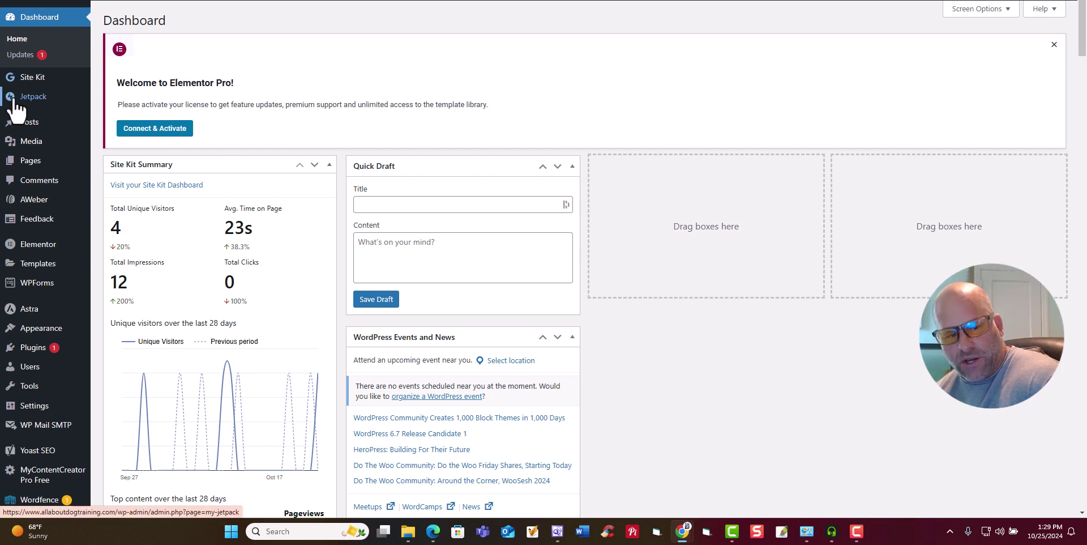
{"action": "scroll", "coordinate": [25, 187], "scroll_direction": "down", "scroll_amount": 2}
{"action": "mouse_move", "coordinate": [34, 450]}
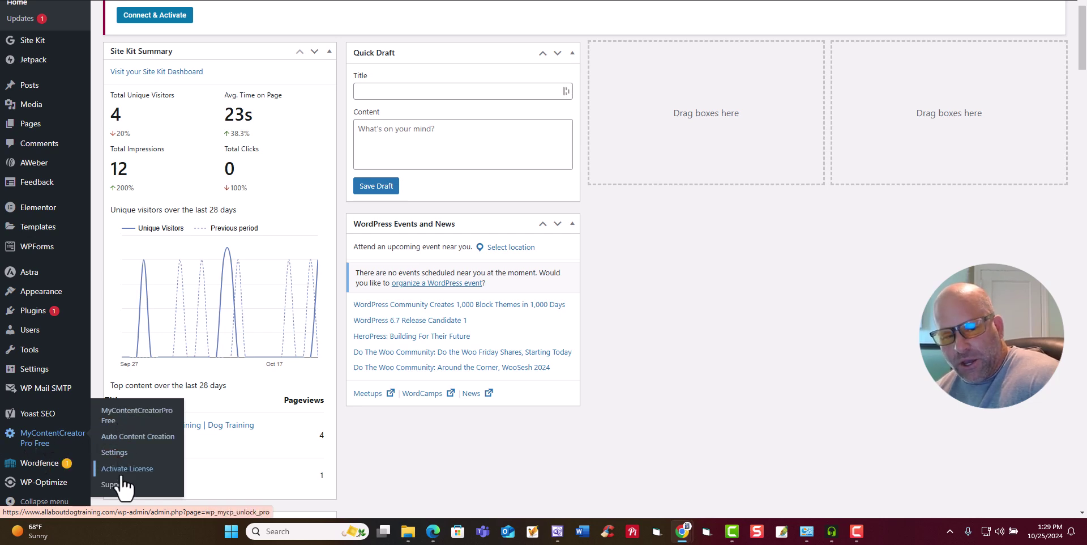
{"action": "left_click", "coordinate": [135, 441]}
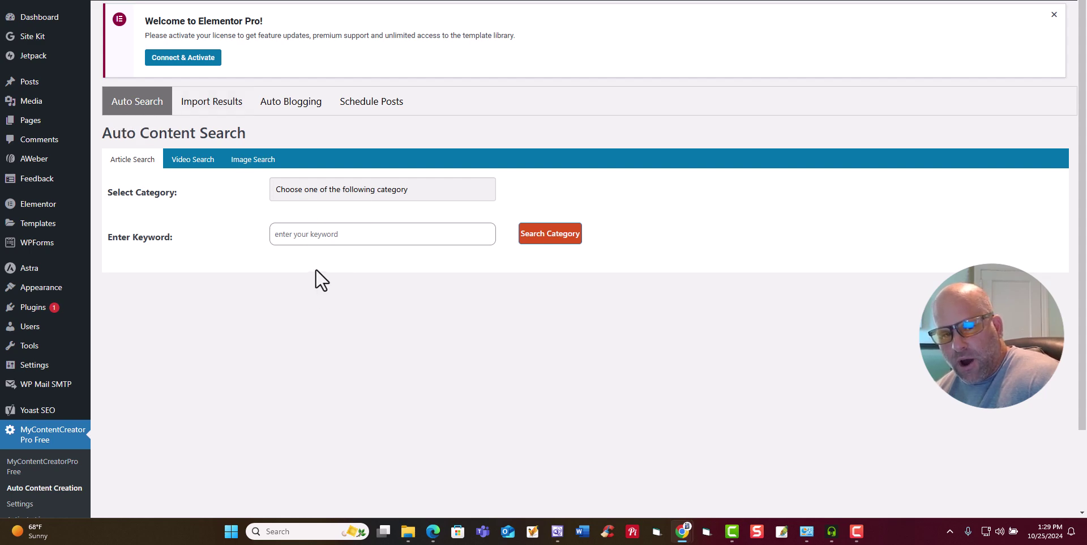
Browse the available niche categories for the article search, leaving the category unselected
{"action": "left_click", "coordinate": [456, 190]}
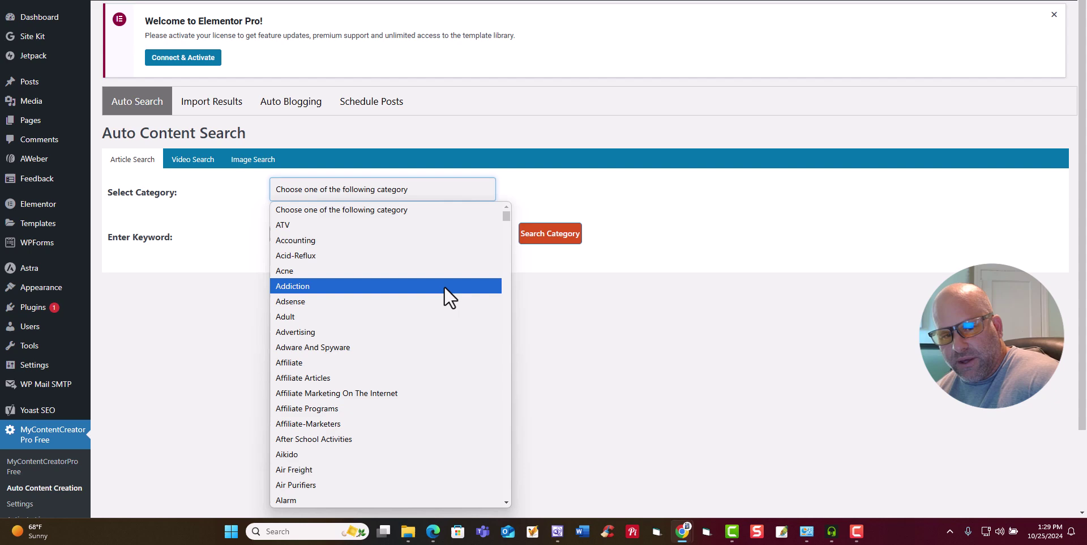
{"action": "scroll", "coordinate": [444, 287], "scroll_direction": "down", "scroll_amount": 5}
{"action": "scroll", "coordinate": [447, 294], "scroll_direction": "down", "scroll_amount": 20}
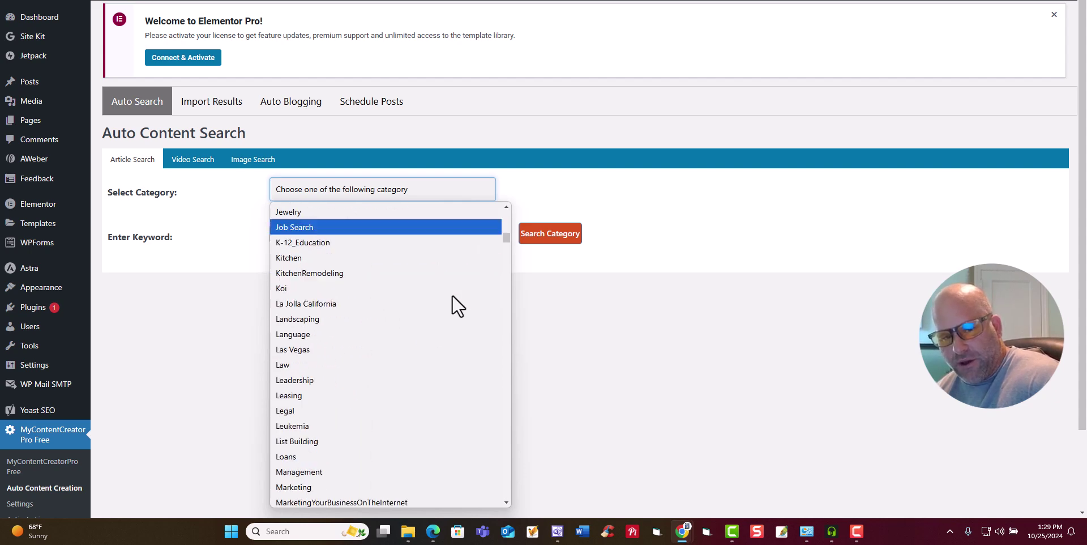
{"action": "scroll", "coordinate": [454, 295], "scroll_direction": "down", "scroll_amount": 20}
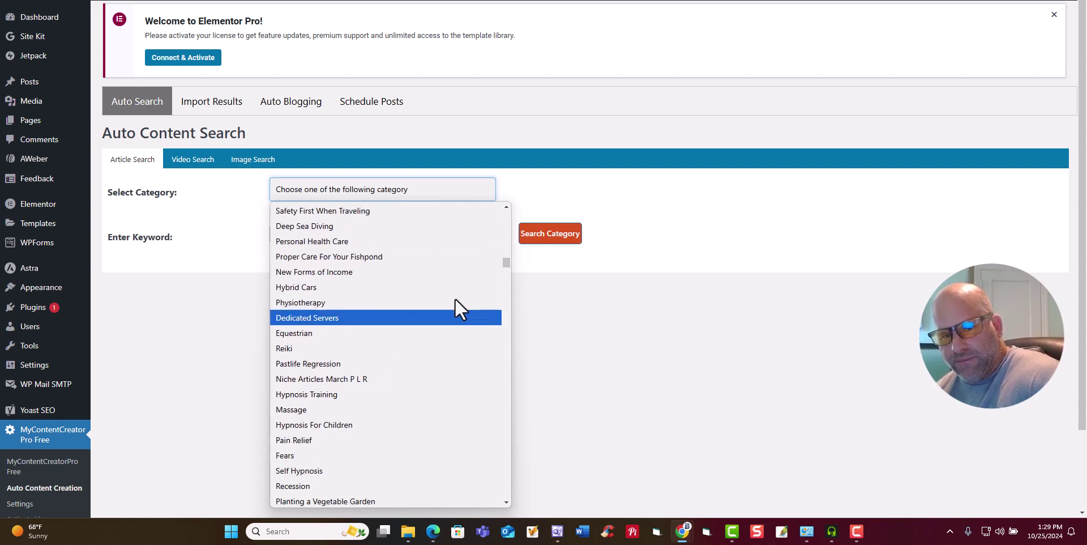
{"action": "scroll", "coordinate": [455, 300], "scroll_direction": "down", "scroll_amount": 20}
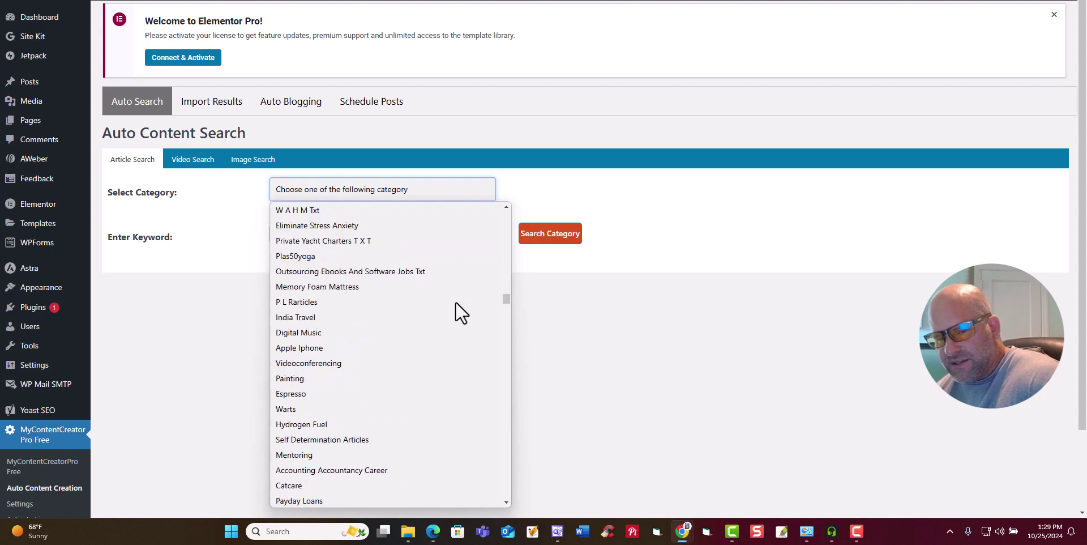
{"action": "scroll", "coordinate": [455, 301], "scroll_direction": "down", "scroll_amount": 20}
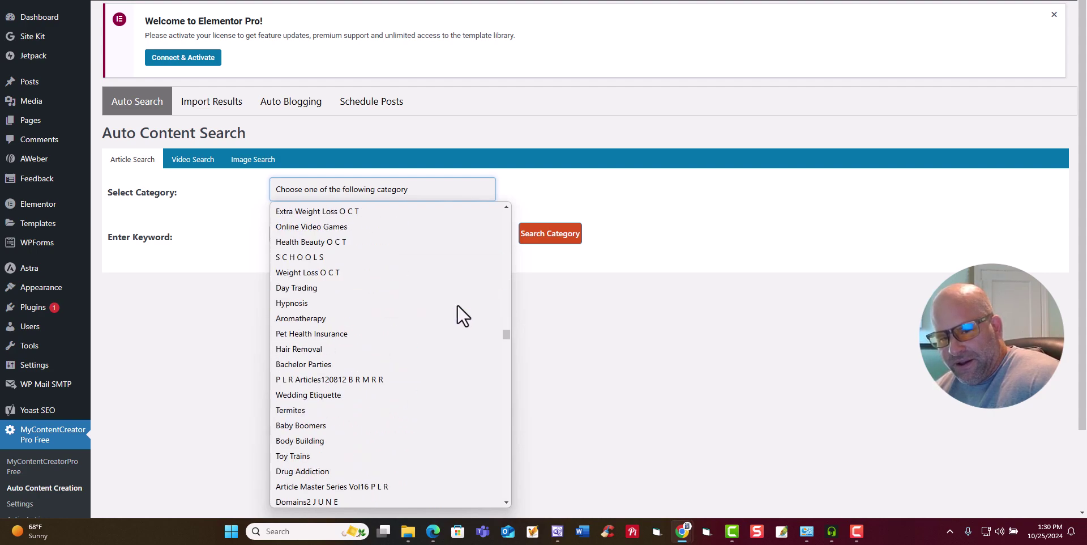
{"action": "scroll", "coordinate": [459, 305], "scroll_direction": "down", "scroll_amount": 20}
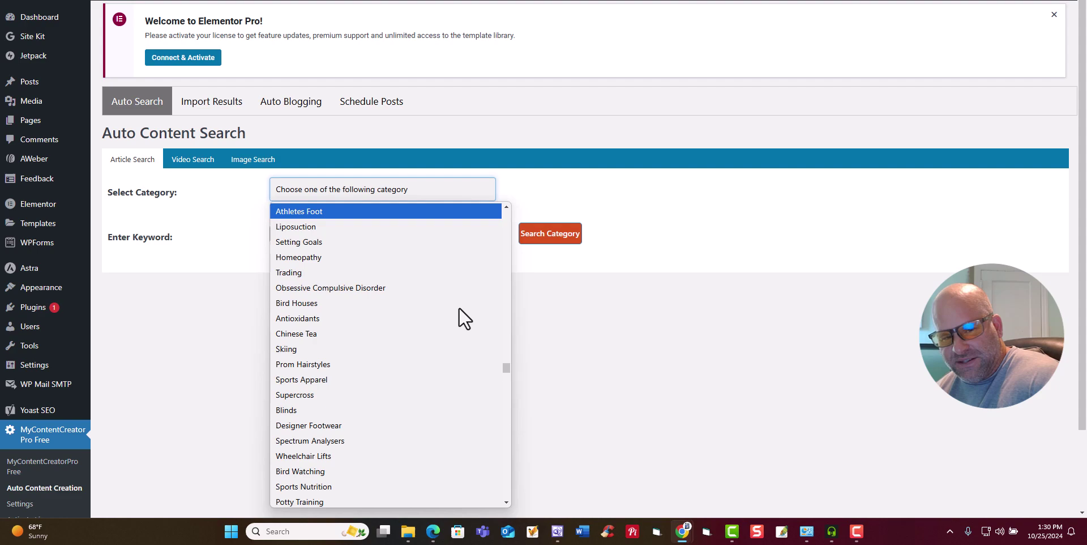
{"action": "scroll", "coordinate": [459, 308], "scroll_direction": "down", "scroll_amount": 20}
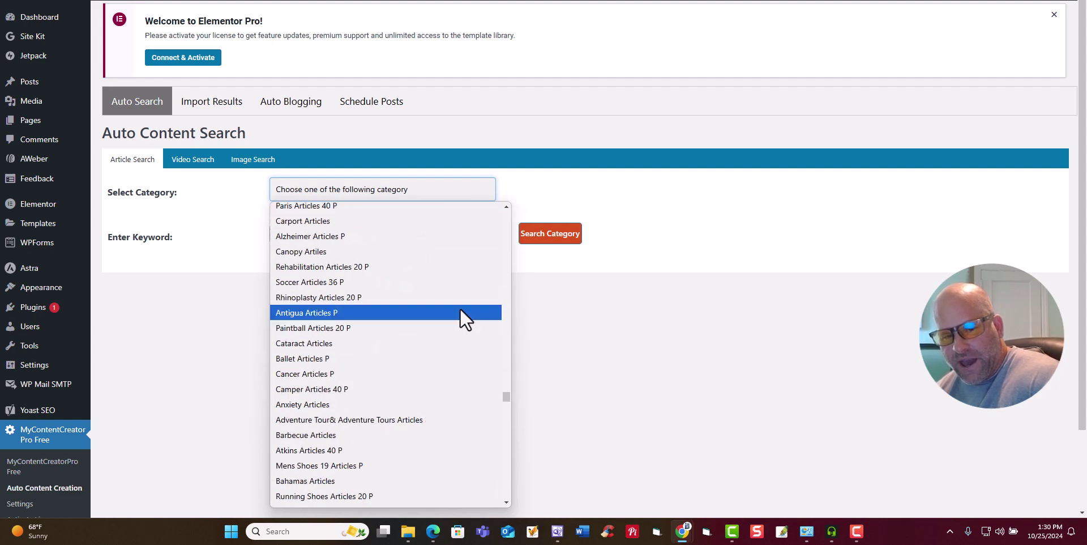
{"action": "scroll", "coordinate": [464, 312], "scroll_direction": "down", "scroll_amount": 6}
{"action": "left_click_drag", "start_coordinate": [508, 406], "coordinate": [495, 208]}
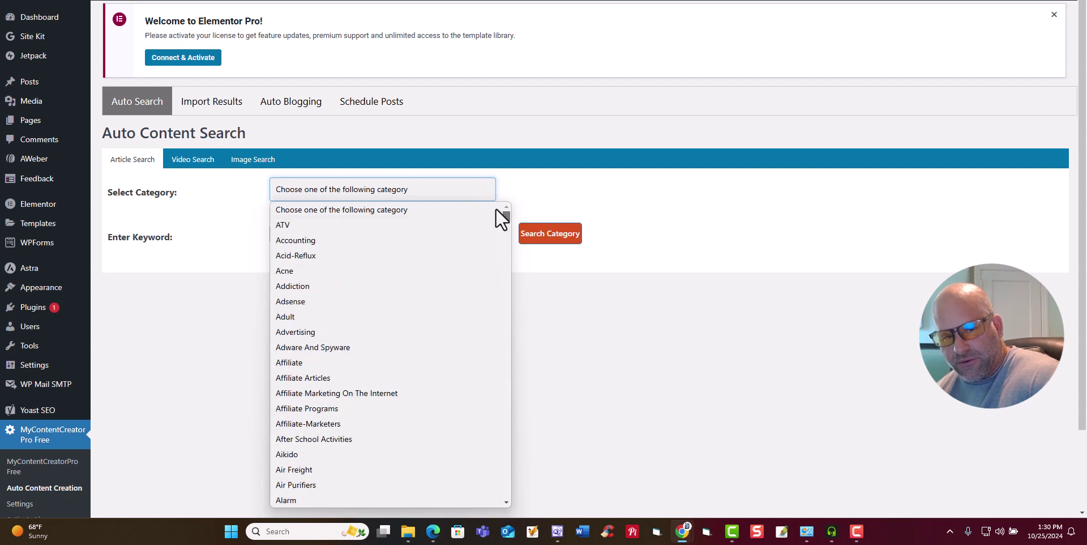
{"action": "left_click", "coordinate": [567, 163]}
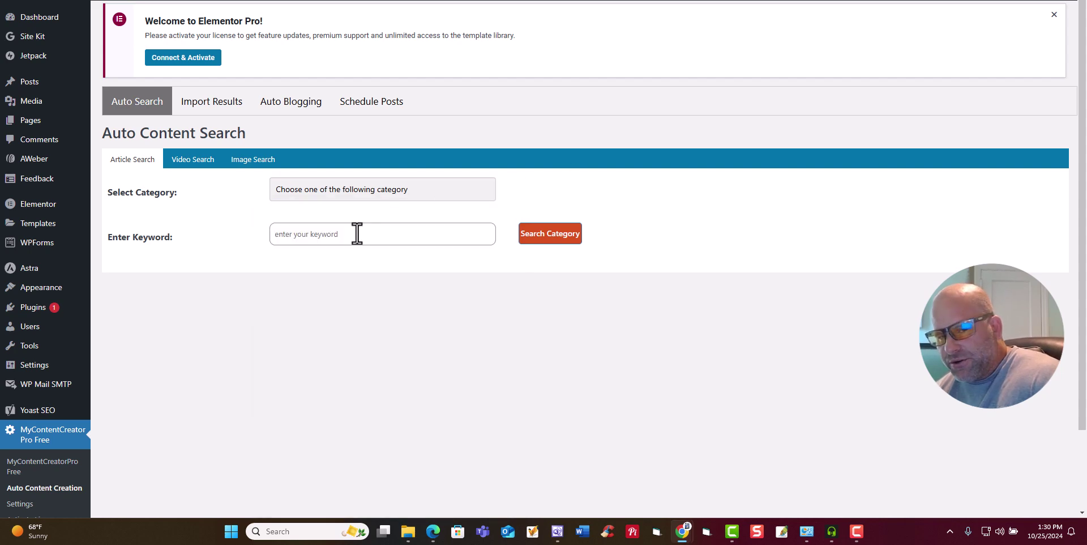
Search for articles with the keyword "dogs" without choosing a category
{"action": "left_click", "coordinate": [359, 197]}
{"action": "left_click", "coordinate": [727, 195]}
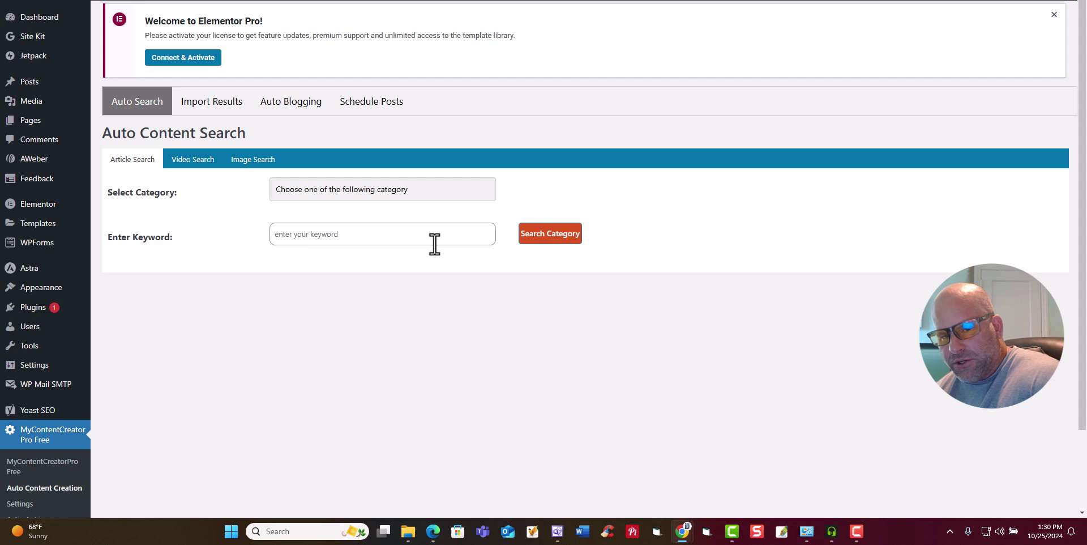
{"action": "left_click", "coordinate": [379, 244]}
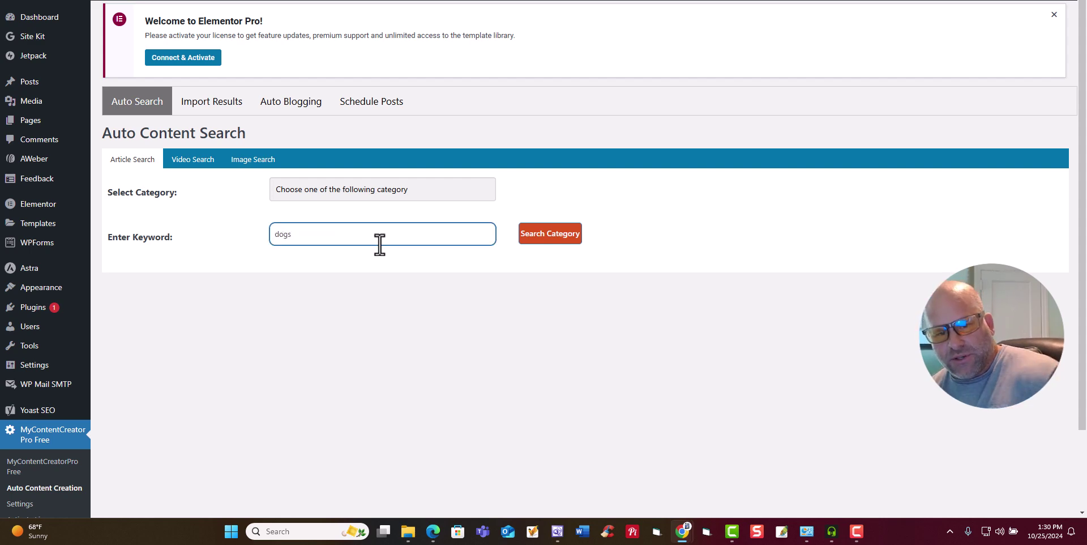
{"action": "left_click", "coordinate": [568, 239]}
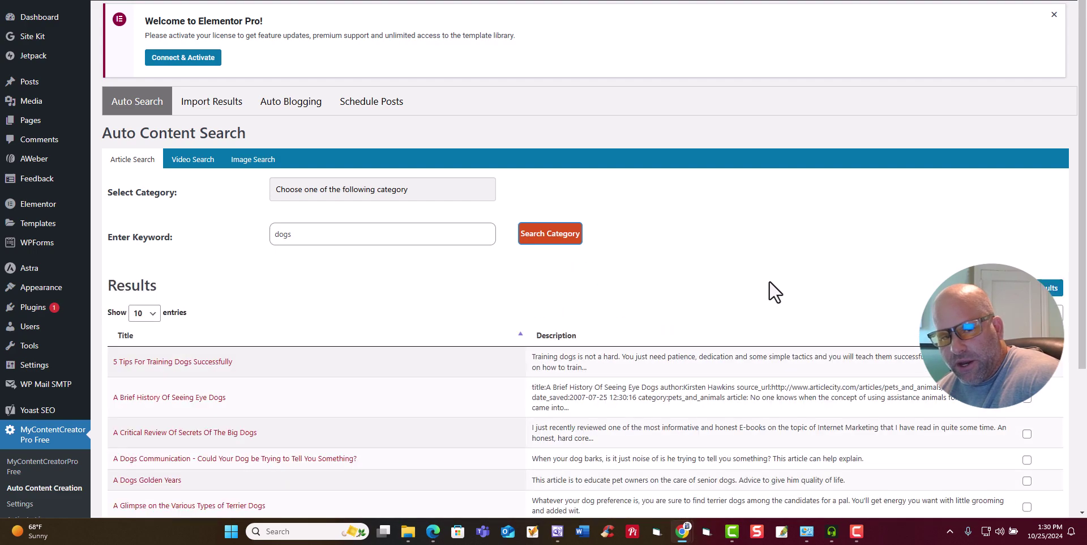
Select dog articles from the results, including the first four and "Adopting A Dog ? Companion Dogs", and save the selection for import
{"action": "scroll", "coordinate": [773, 306], "scroll_direction": "down", "scroll_amount": 4}
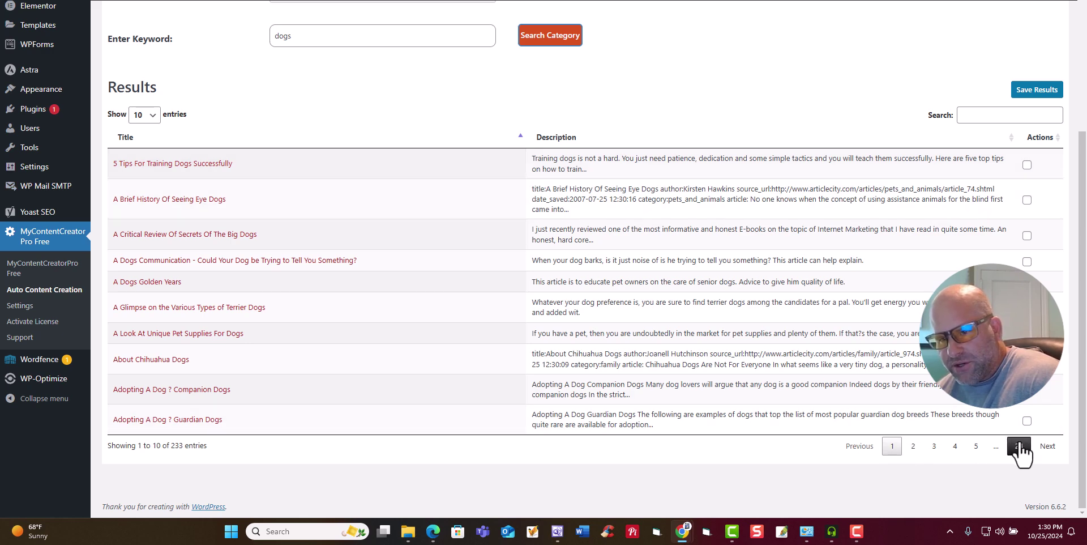
{"action": "left_click", "coordinate": [1027, 165]}
{"action": "left_click", "coordinate": [1027, 200]}
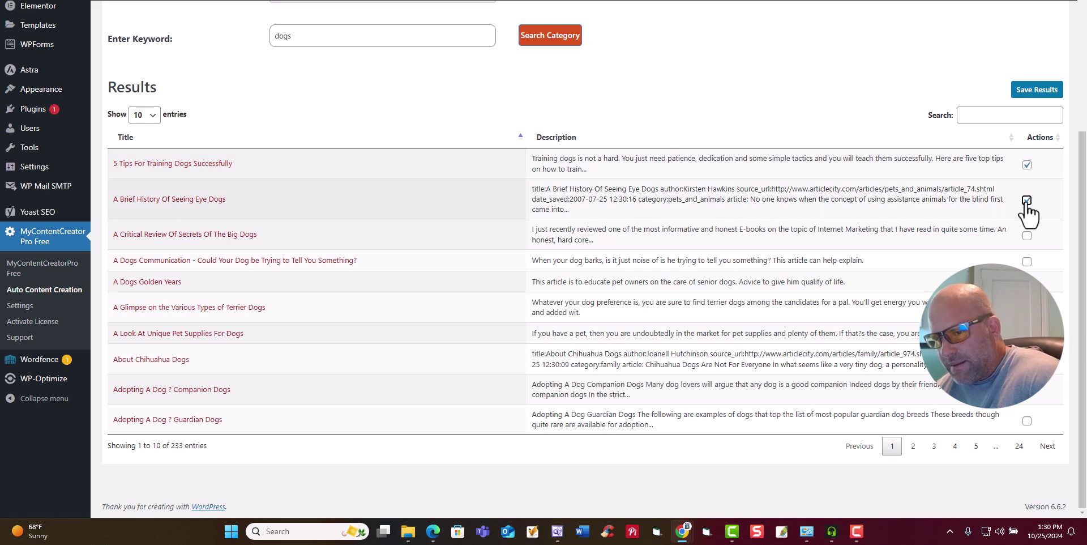
{"action": "left_click", "coordinate": [1027, 236]}
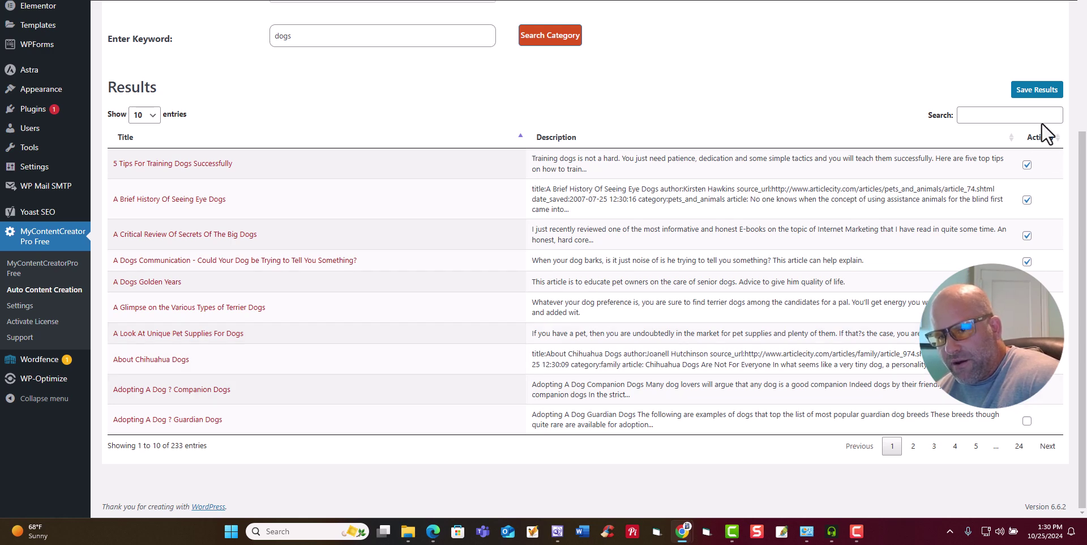
{"action": "left_click", "coordinate": [1036, 91]}
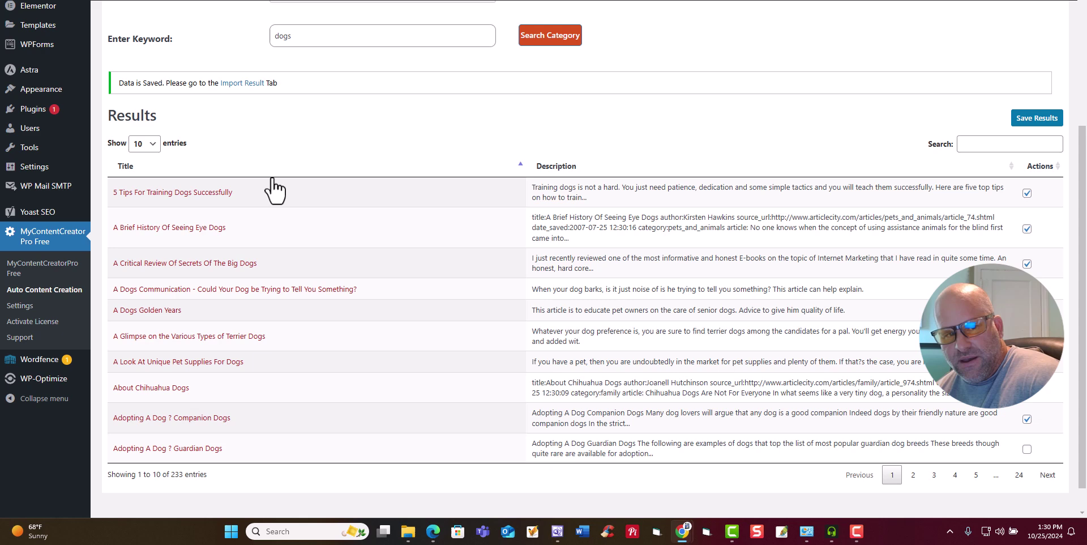
Open the import results and look through the saved dog articles
{"action": "scroll", "coordinate": [301, 142], "scroll_direction": "up", "scroll_amount": 4}
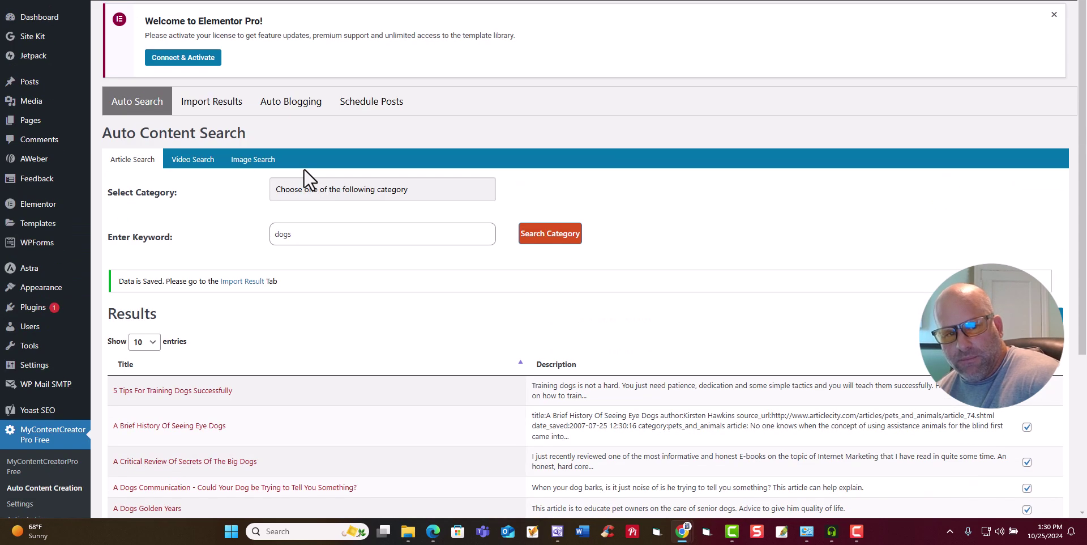
{"action": "left_click", "coordinate": [211, 103]}
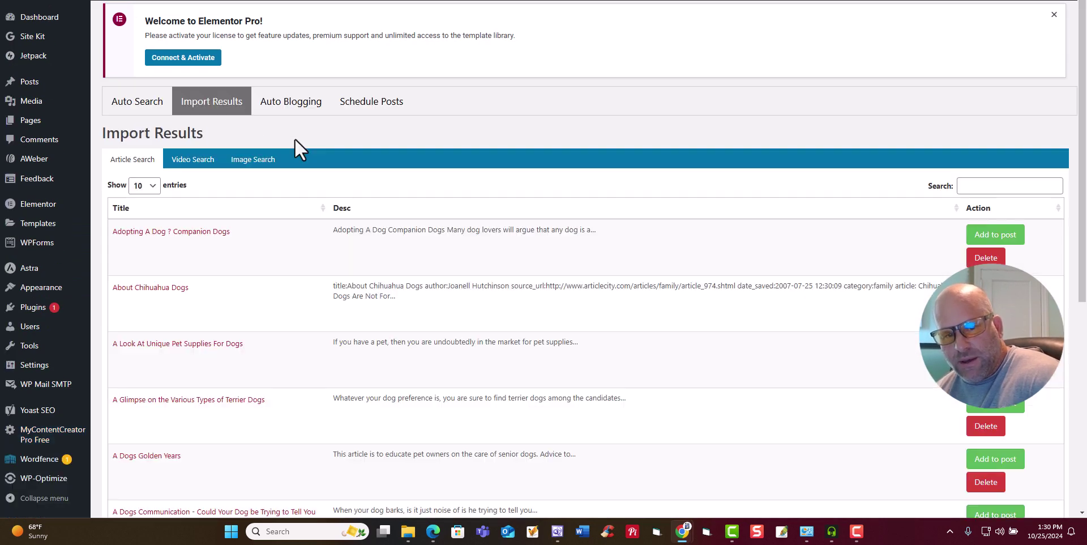
{"action": "scroll", "coordinate": [339, 226], "scroll_direction": "down", "scroll_amount": 4}
{"action": "scroll", "coordinate": [357, 249], "scroll_direction": "down", "scroll_amount": 3}
{"action": "scroll", "coordinate": [359, 250], "scroll_direction": "up", "scroll_amount": 10}
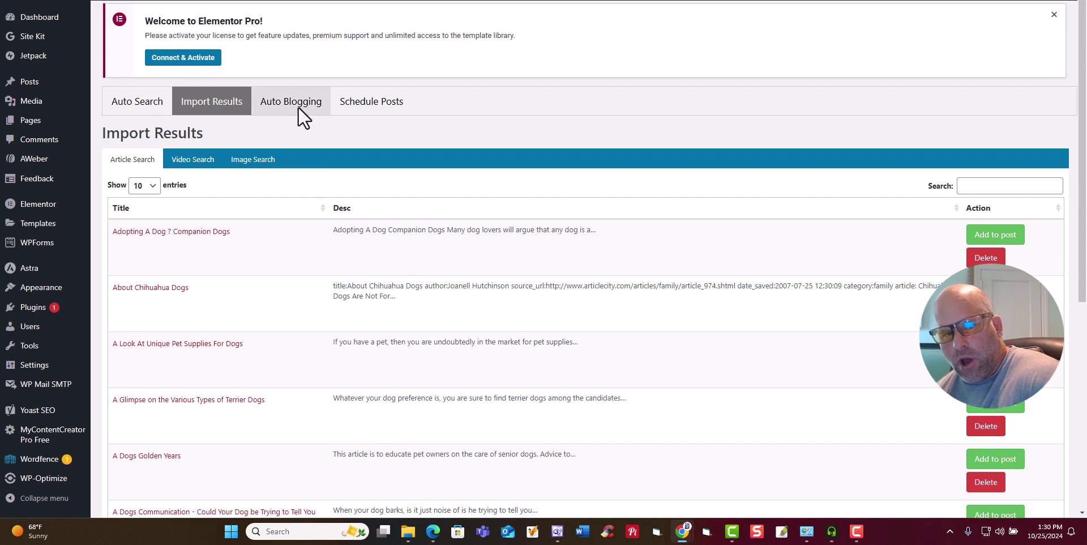
Add a new auto blogging campaign titled "dogs" and schedule it for every 1 day
{"action": "left_click", "coordinate": [298, 105]}
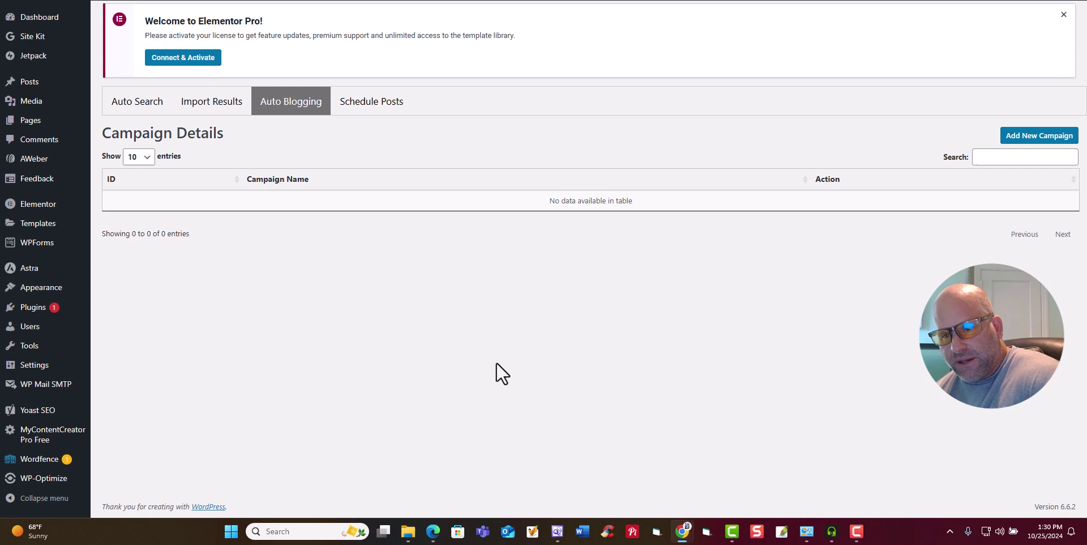
{"action": "left_click", "coordinate": [1025, 141]}
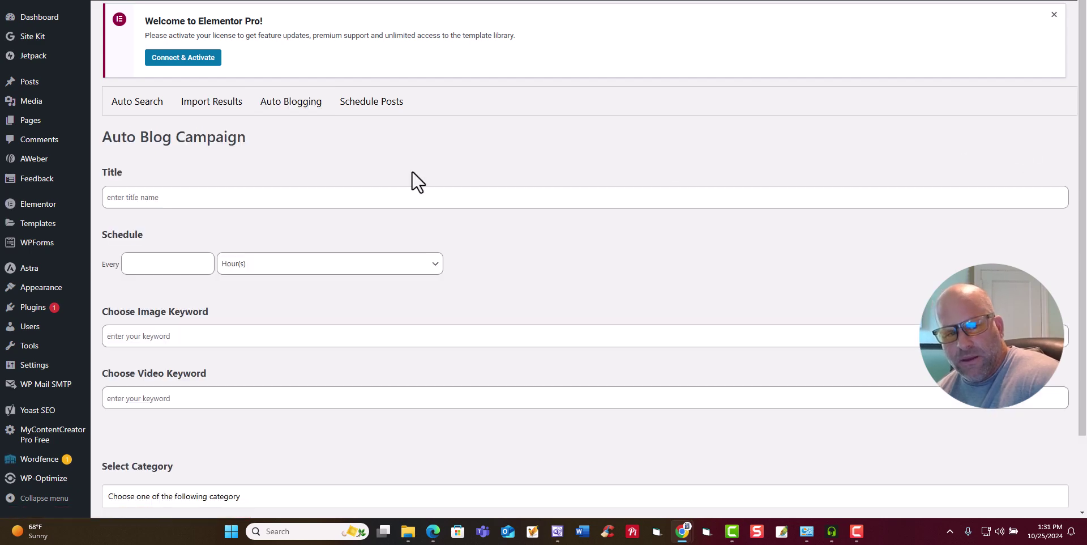
{"action": "left_click", "coordinate": [169, 198]}
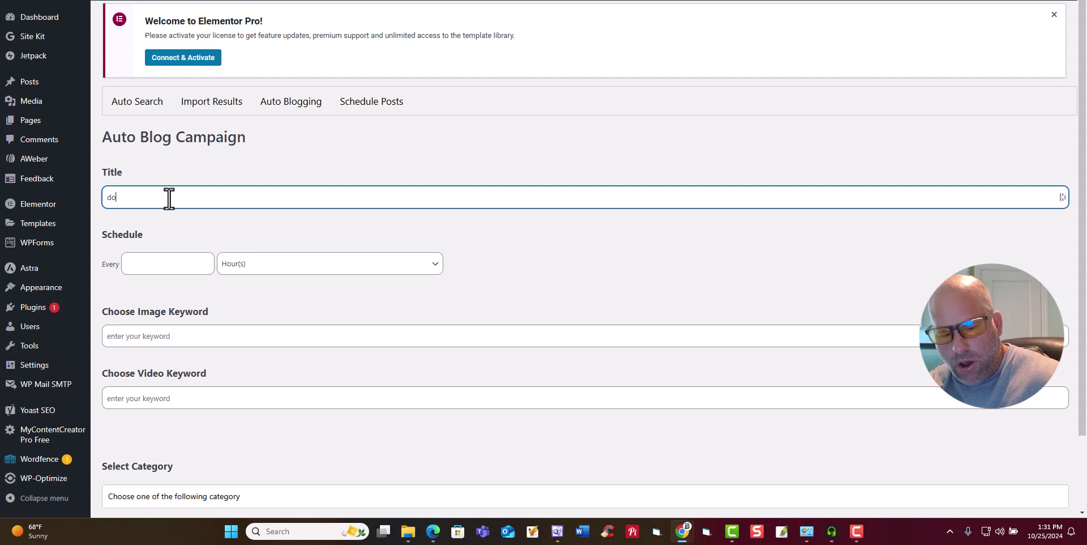
{"action": "left_click", "coordinate": [164, 263]}
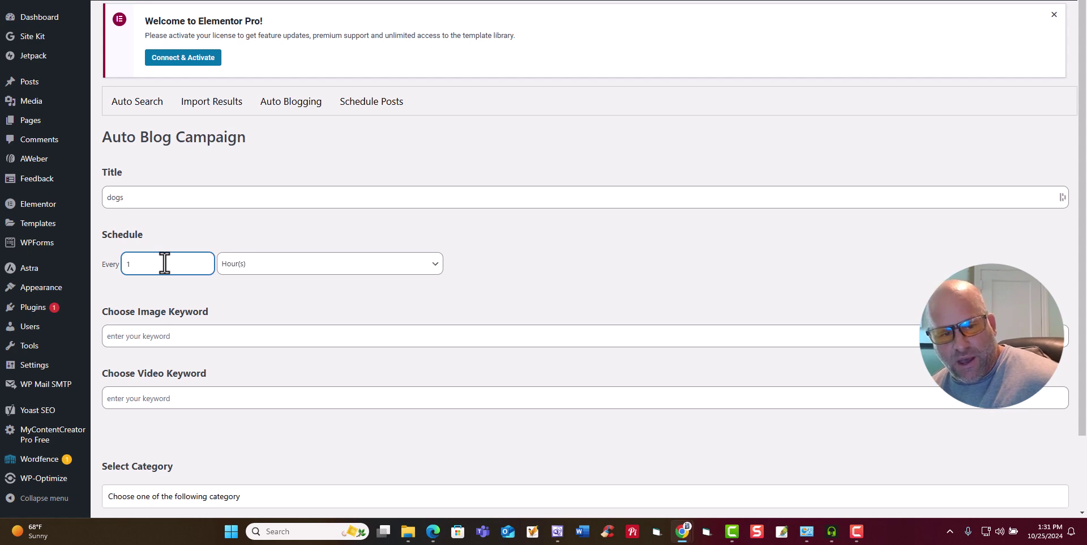
{"action": "left_click", "coordinate": [334, 269]}
{"action": "left_click", "coordinate": [335, 292]}
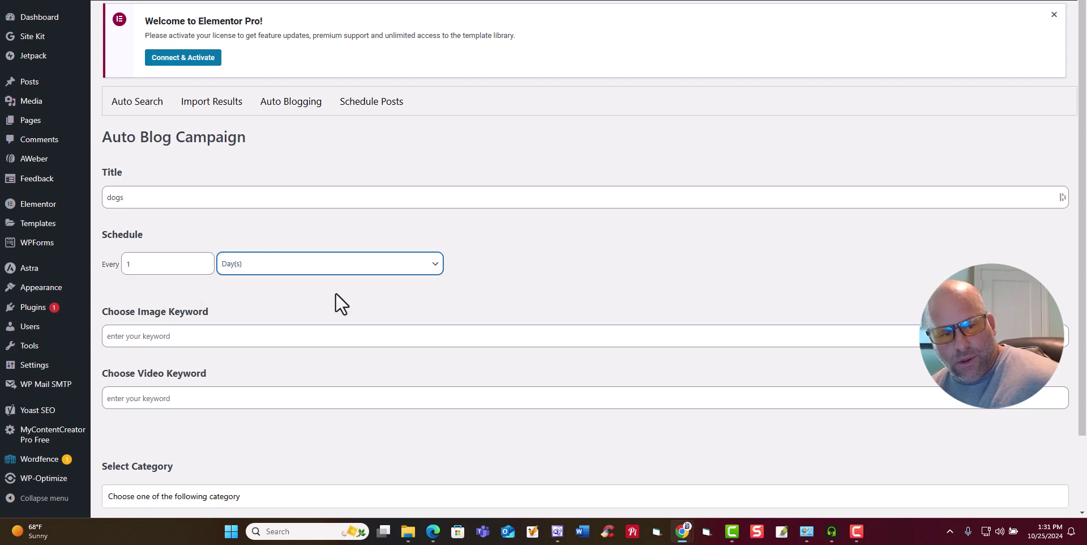
Set both the image keyword and the video keyword of the campaign to "dogs"
{"action": "left_click", "coordinate": [165, 335]}
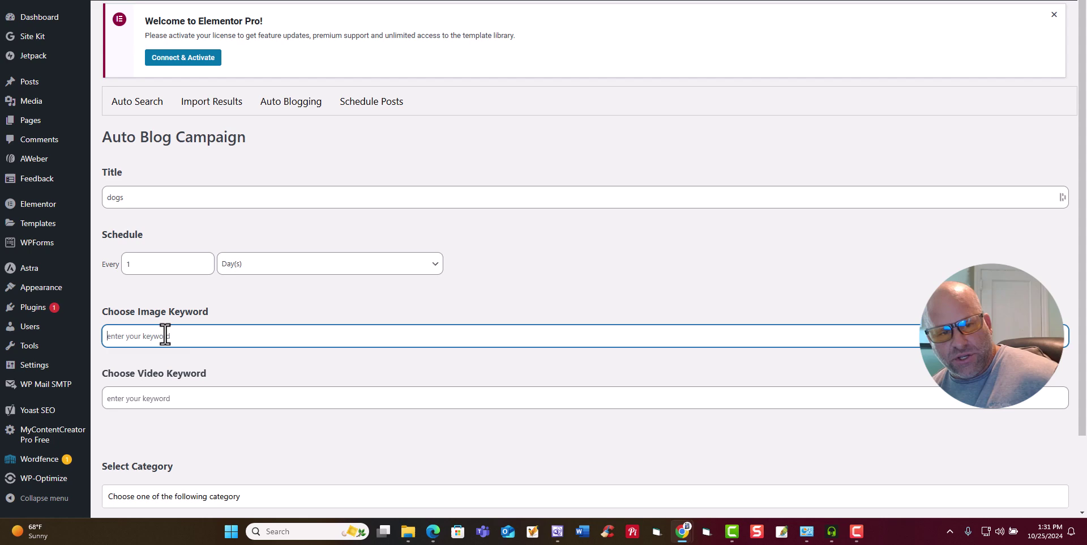
{"action": "double_click", "coordinate": [115, 197]}
{"action": "right_click", "coordinate": [115, 198]}
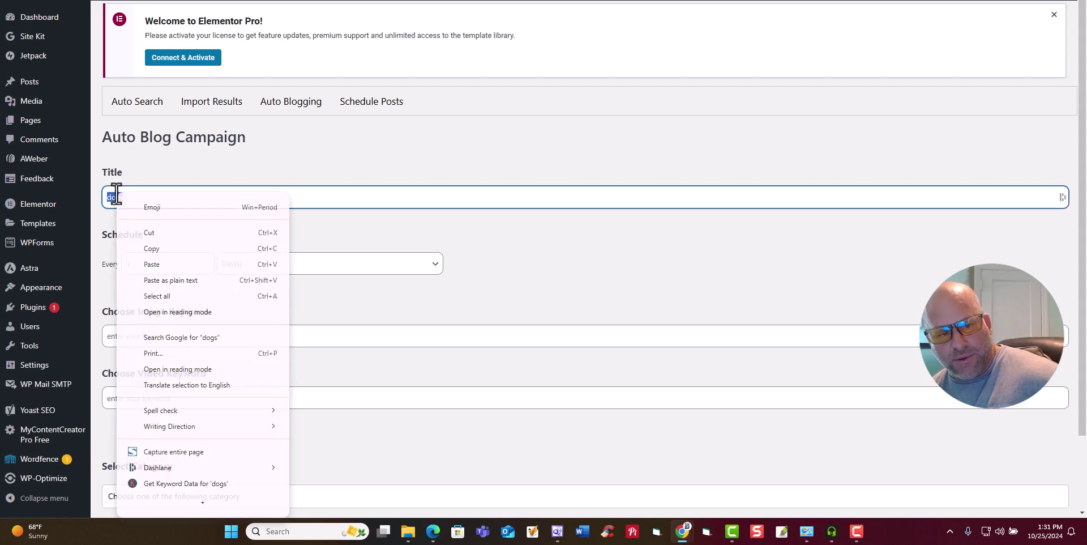
{"action": "left_click", "coordinate": [170, 247]}
{"action": "left_click", "coordinate": [156, 336]}
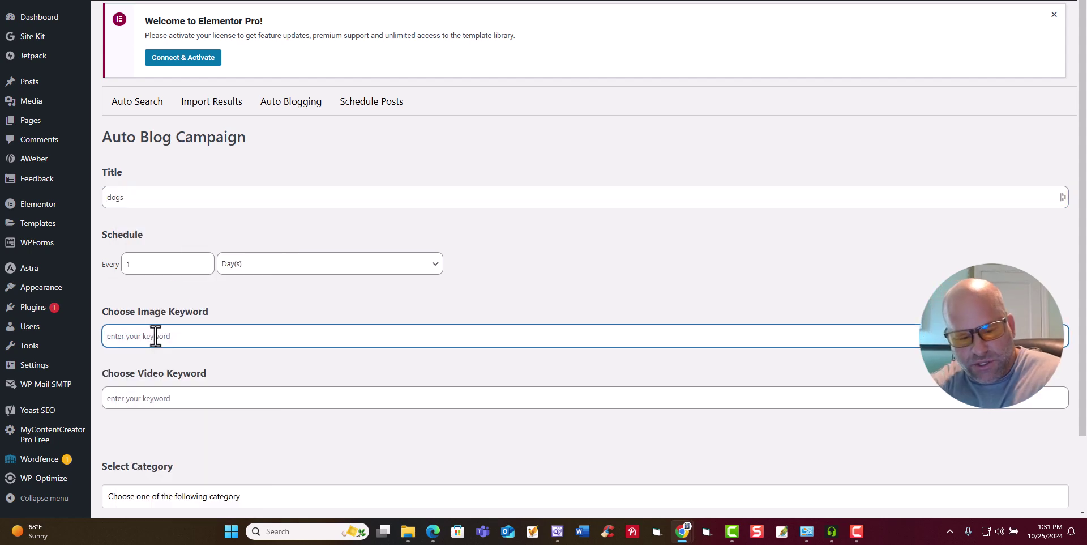
{"action": "scroll", "coordinate": [153, 340], "scroll_direction": "down", "scroll_amount": 1}
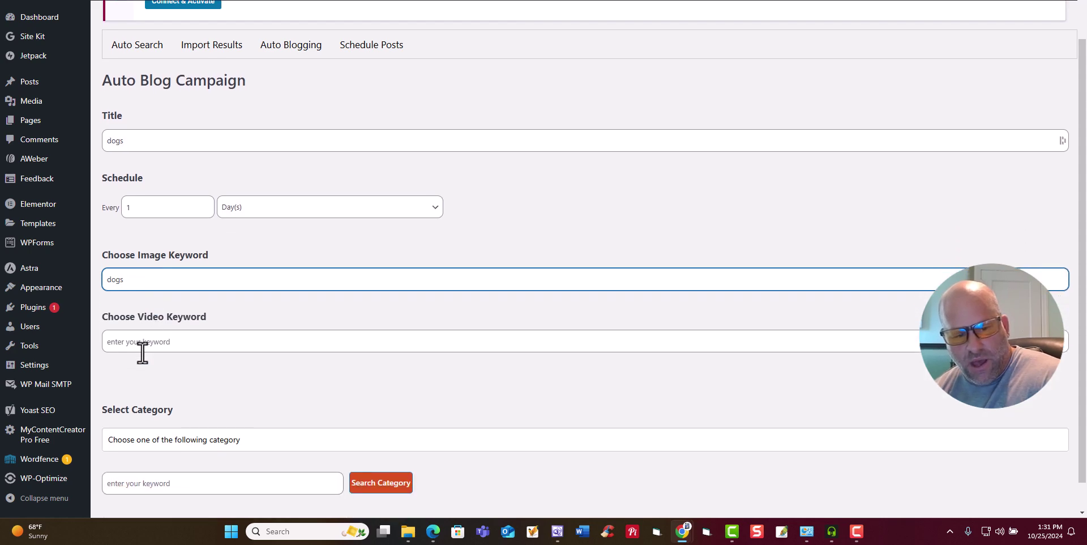
{"action": "left_click", "coordinate": [142, 345]}
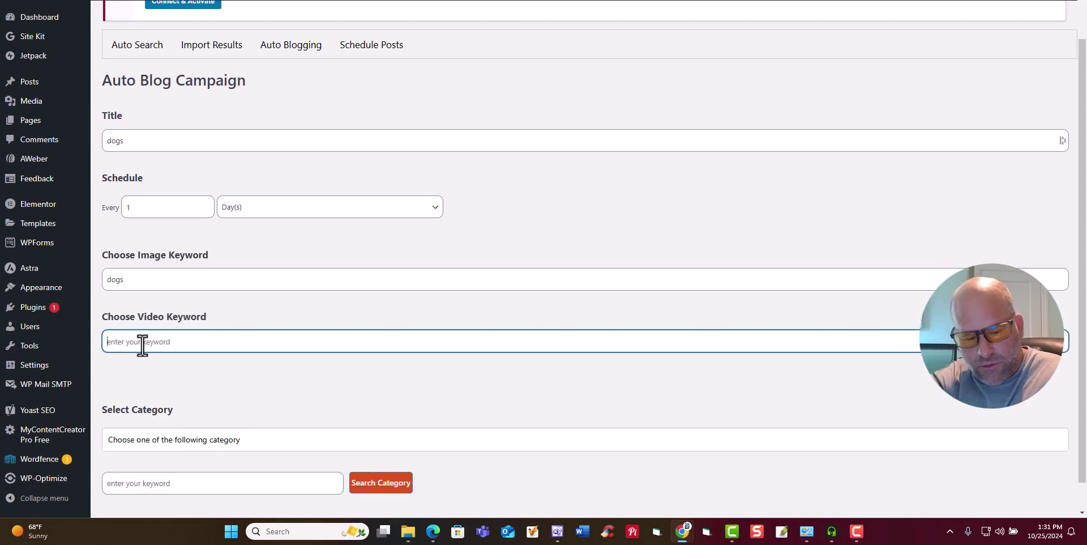
{"action": "scroll", "coordinate": [143, 345], "scroll_direction": "down", "scroll_amount": 1}
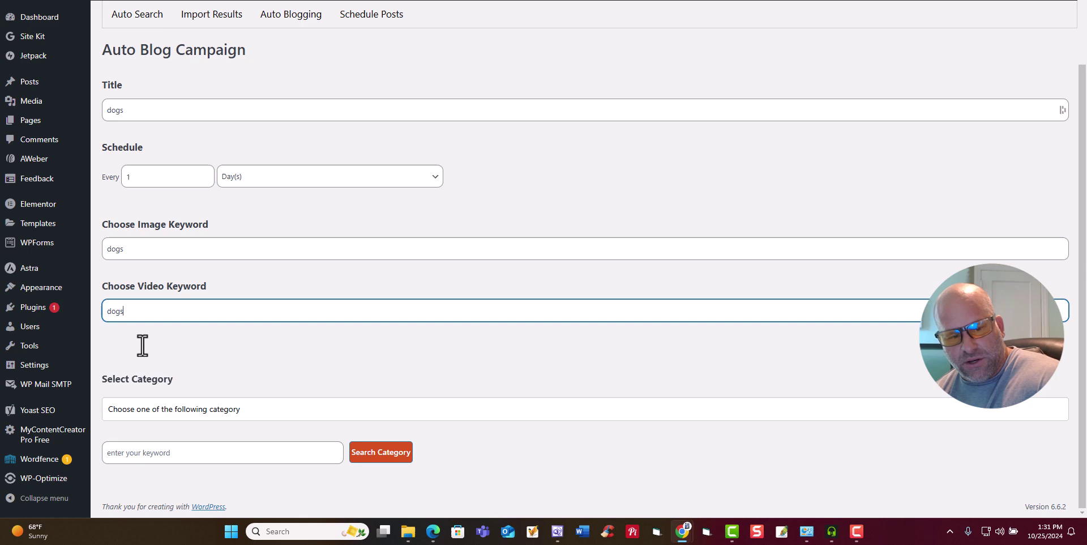
Browse the niche categories available for the campaign, leaving the category unselected
{"action": "left_click", "coordinate": [149, 420]}
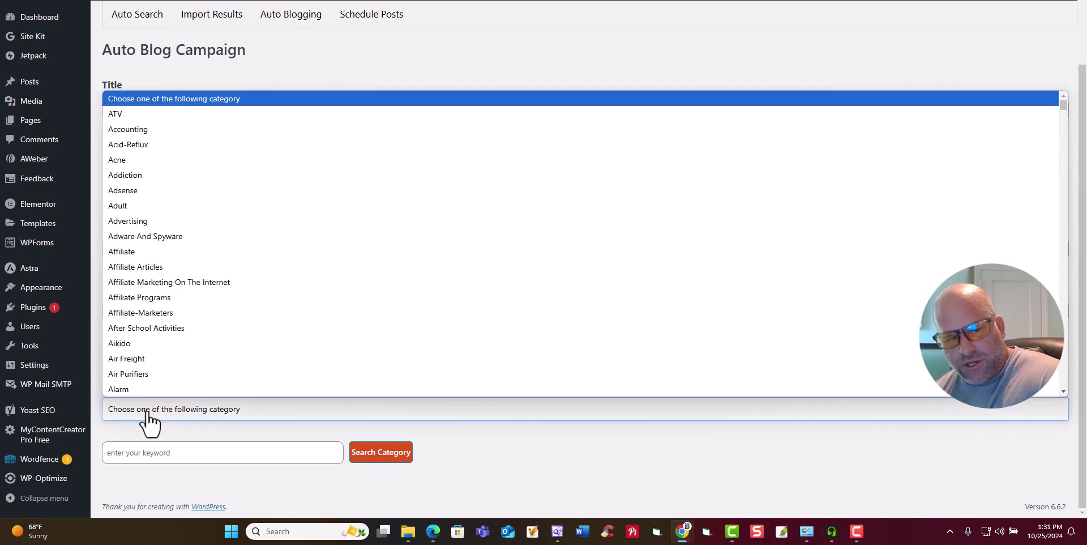
{"action": "scroll", "coordinate": [284, 282], "scroll_direction": "down", "scroll_amount": 20}
{"action": "scroll", "coordinate": [284, 280], "scroll_direction": "down", "scroll_amount": 20}
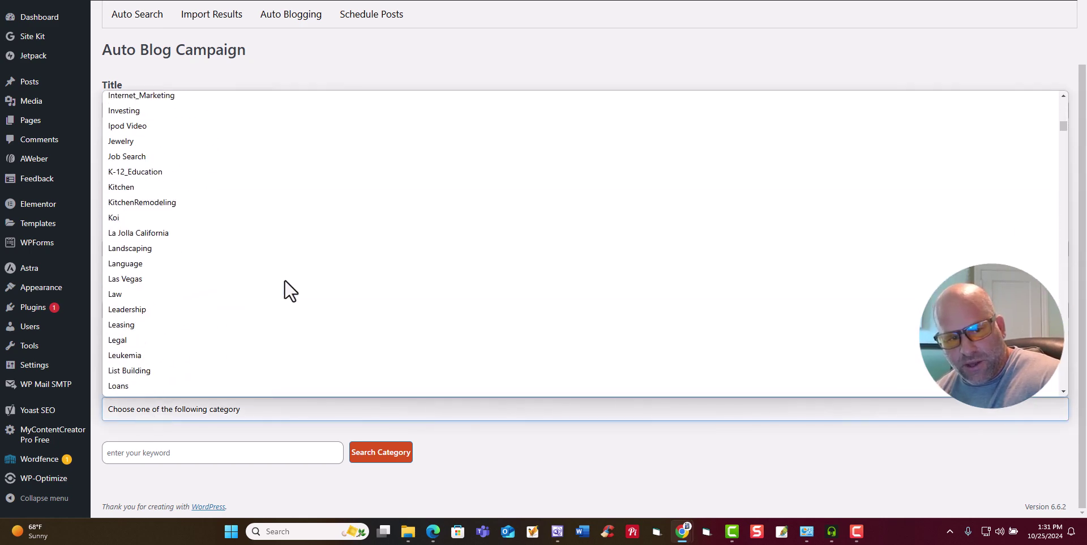
{"action": "scroll", "coordinate": [290, 298], "scroll_direction": "down", "scroll_amount": 20}
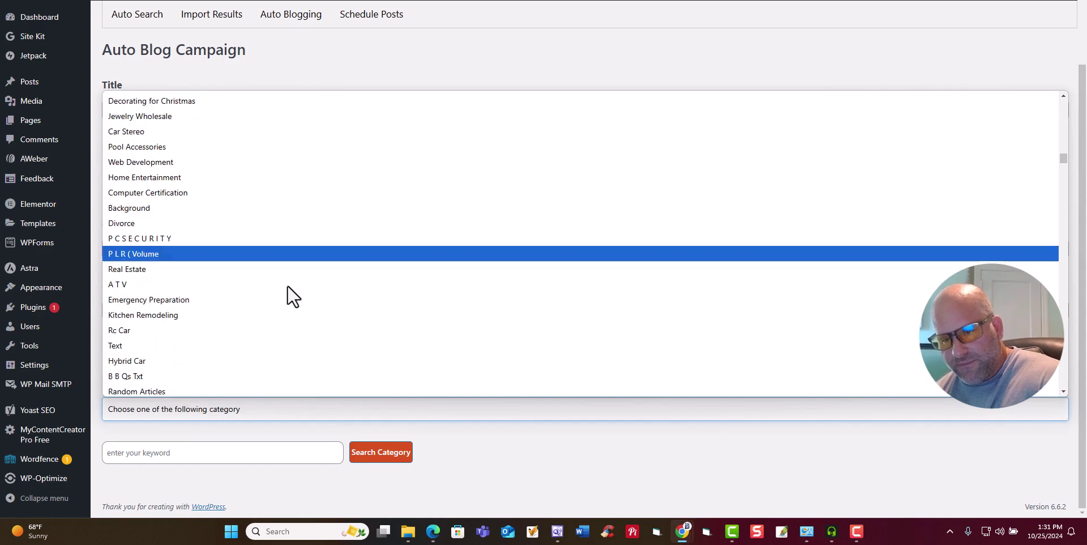
{"action": "scroll", "coordinate": [395, 313], "scroll_direction": "down", "scroll_amount": 2}
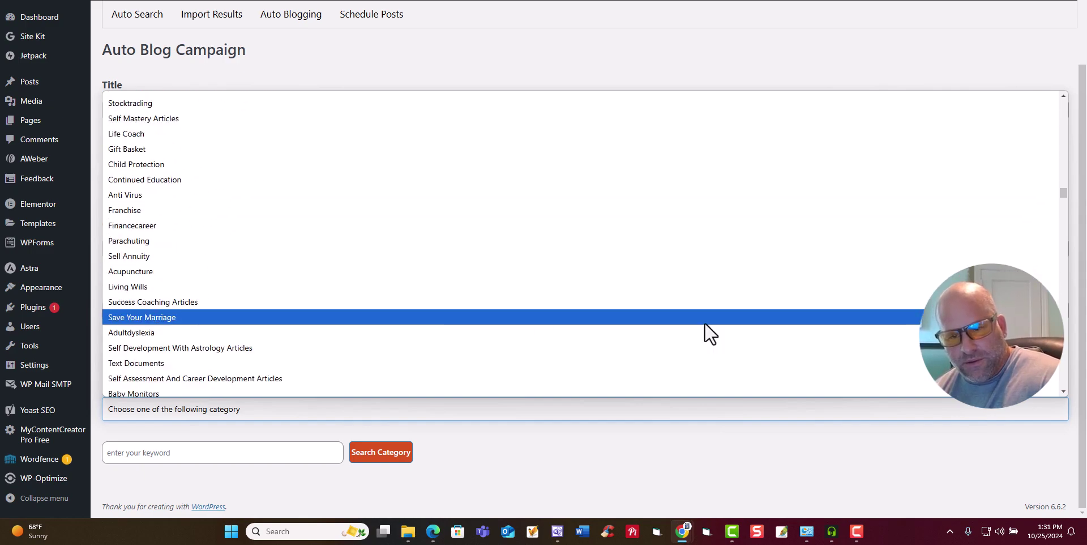
{"action": "left_click_drag", "start_coordinate": [1063, 204], "coordinate": [1070, 410]}
{"action": "left_click", "coordinate": [918, 64]}
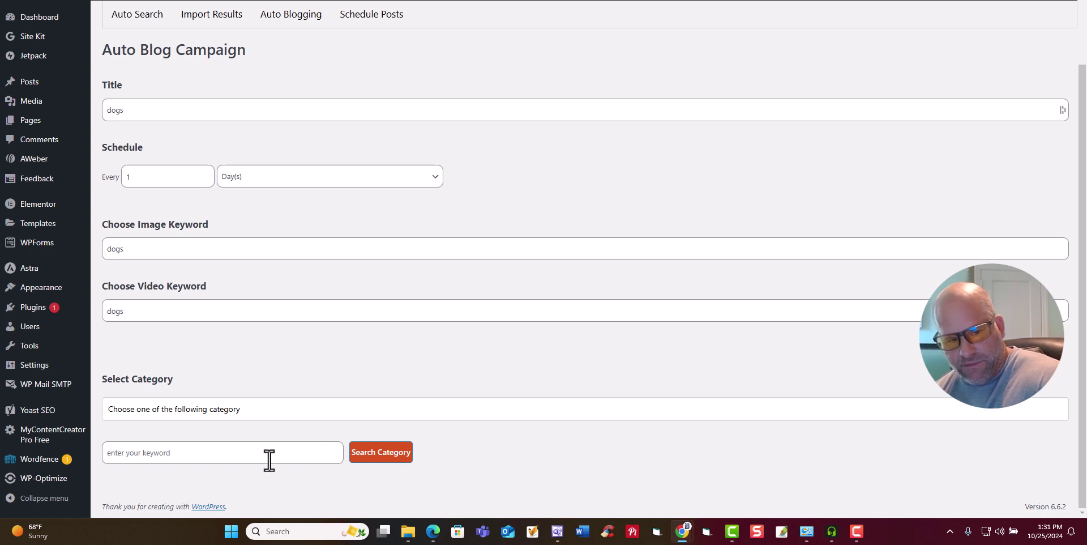
Search for campaign articles with the keyword "dogs" without choosing a category
{"action": "left_click", "coordinate": [171, 455]}
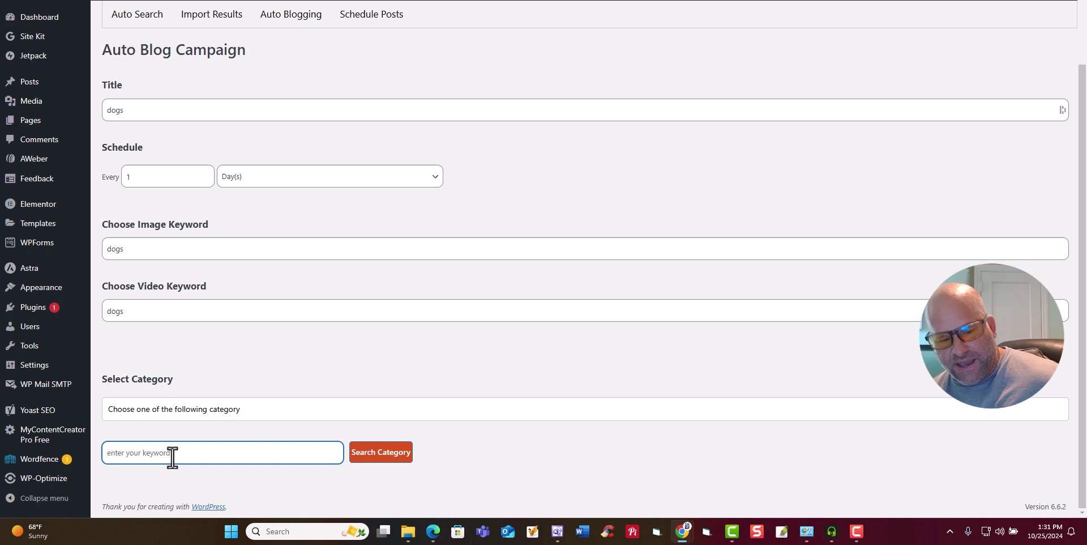
{"action": "type", "text": "dogs"}
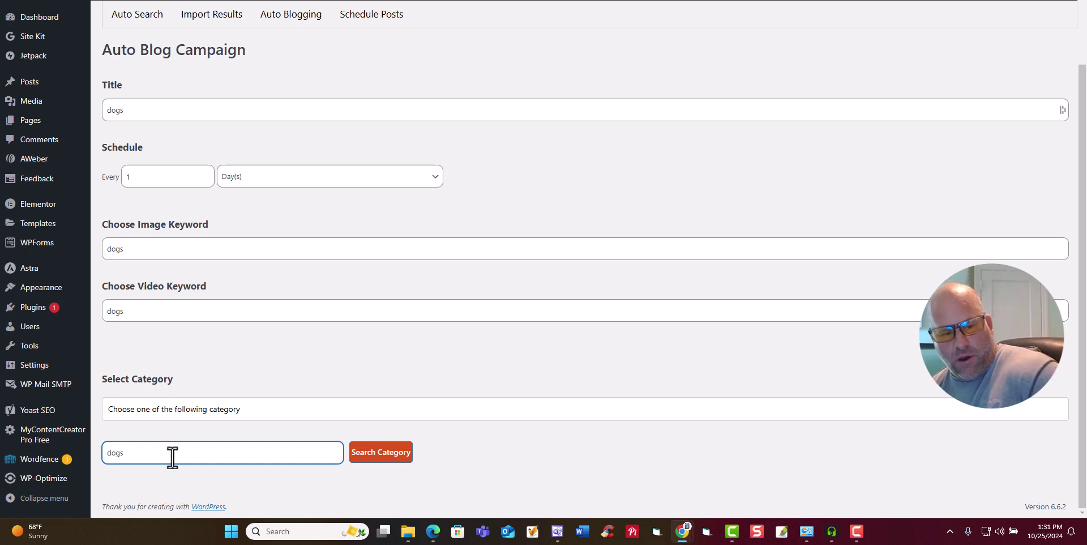
{"action": "left_click", "coordinate": [390, 456]}
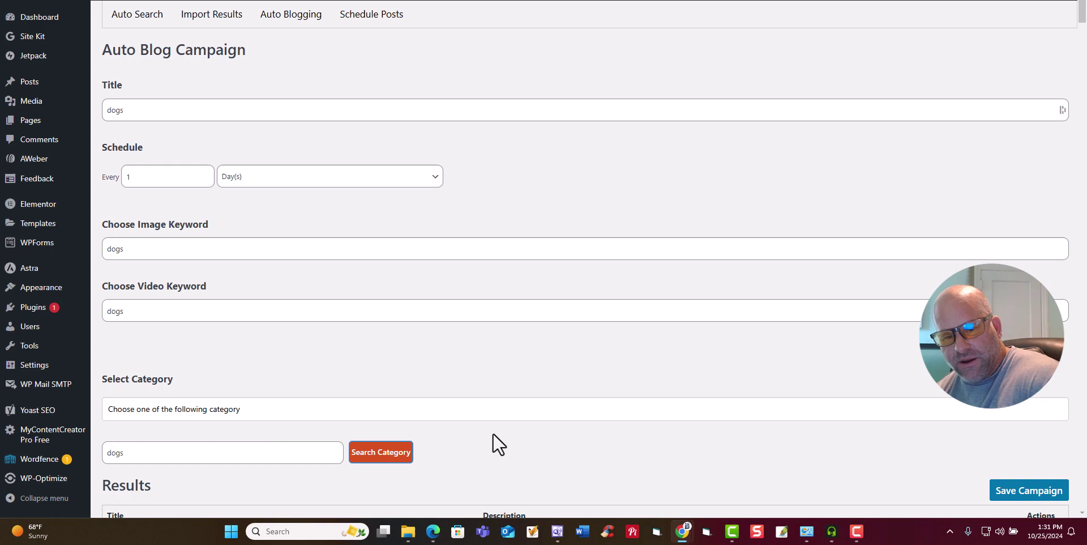
Look through the full list of dog articles found for the campaign
{"action": "scroll", "coordinate": [498, 440], "scroll_direction": "down", "scroll_amount": 8}
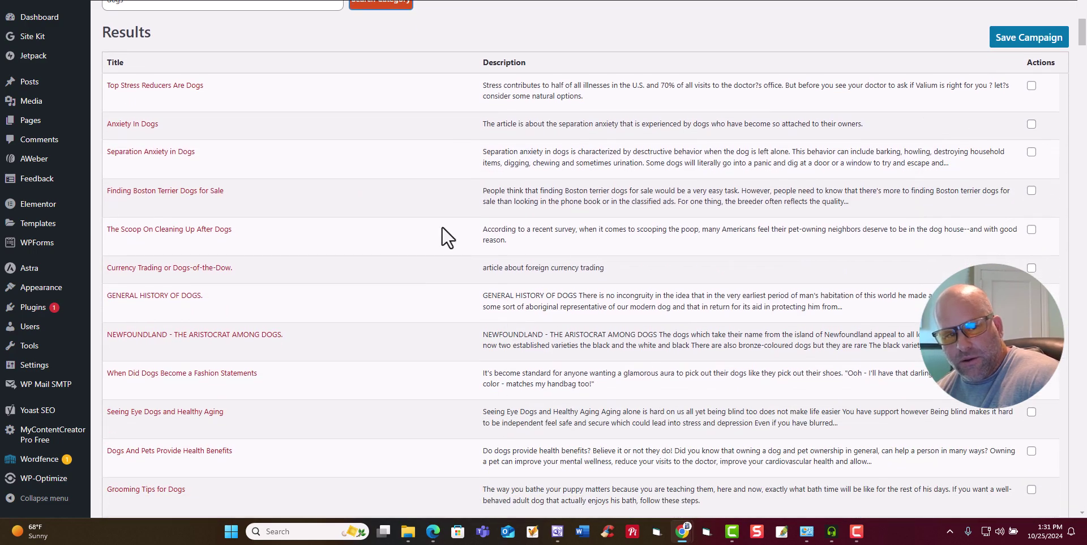
{"action": "scroll", "coordinate": [932, 236], "scroll_direction": "down", "scroll_amount": 20}
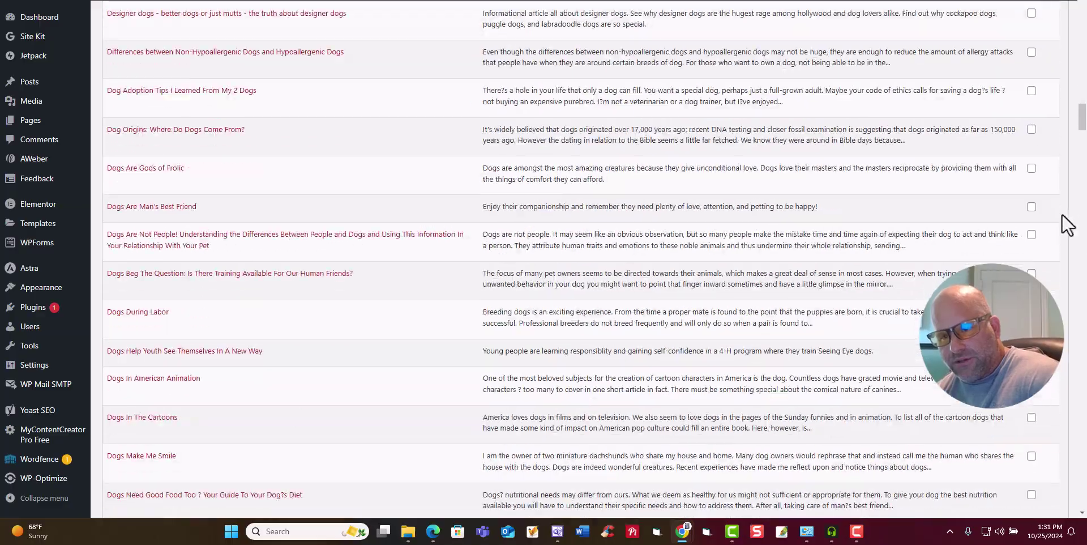
{"action": "scroll", "coordinate": [1063, 215], "scroll_direction": "down", "scroll_amount": 20}
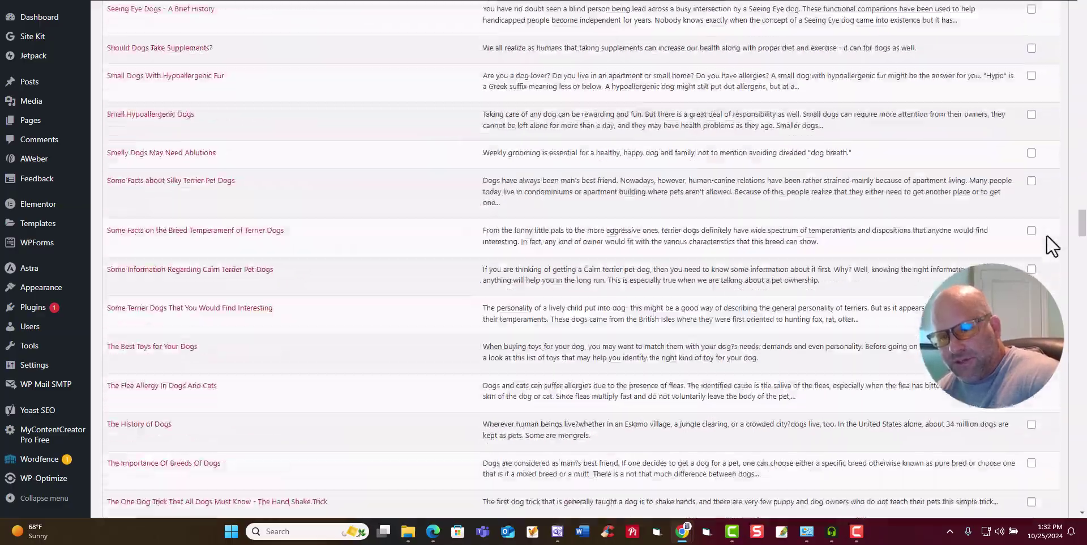
{"action": "scroll", "coordinate": [1046, 235], "scroll_direction": "down", "scroll_amount": 20}
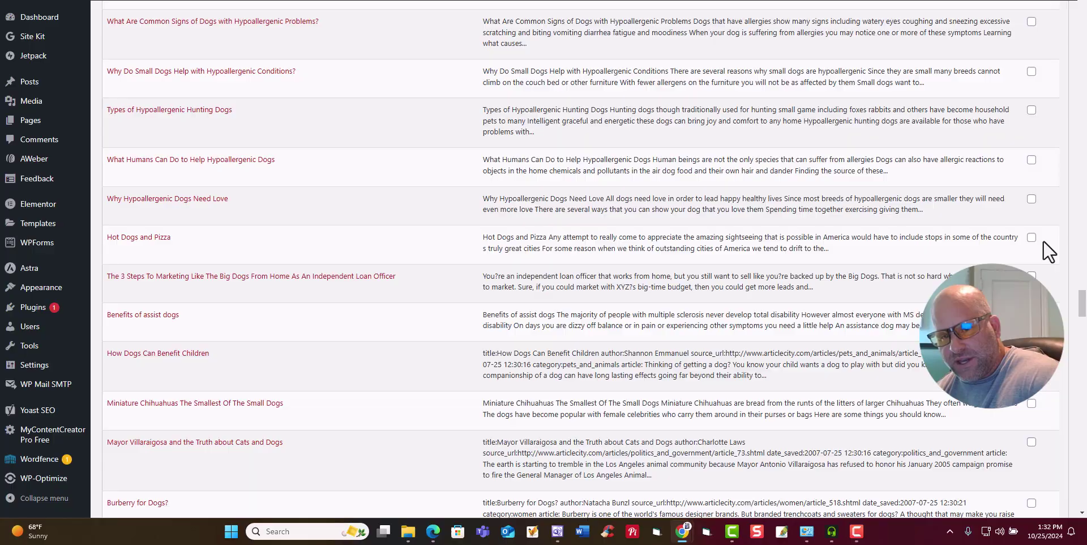
{"action": "scroll", "coordinate": [1046, 249], "scroll_direction": "down", "scroll_amount": 20}
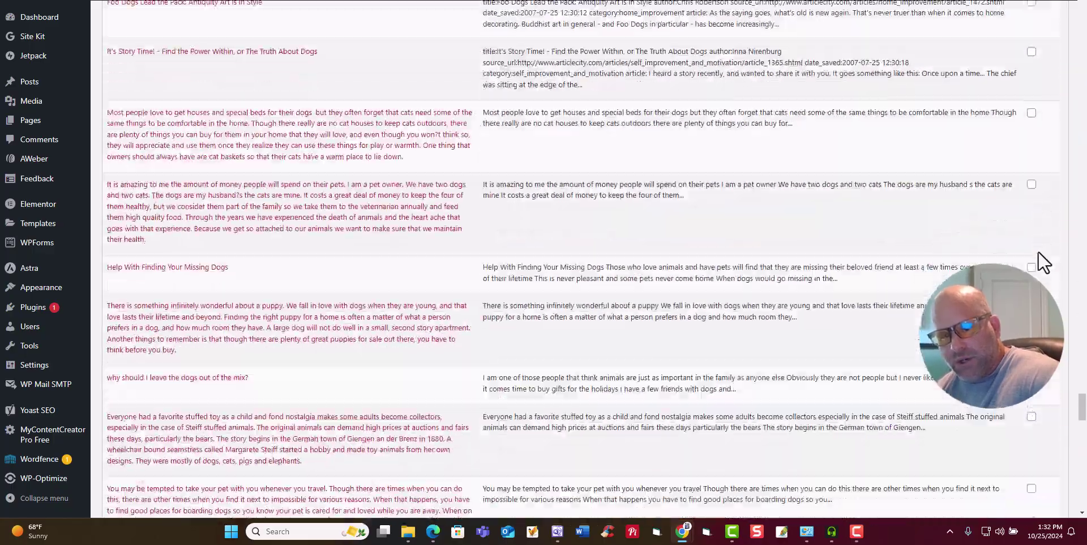
{"action": "scroll", "coordinate": [1044, 262], "scroll_direction": "down", "scroll_amount": 20}
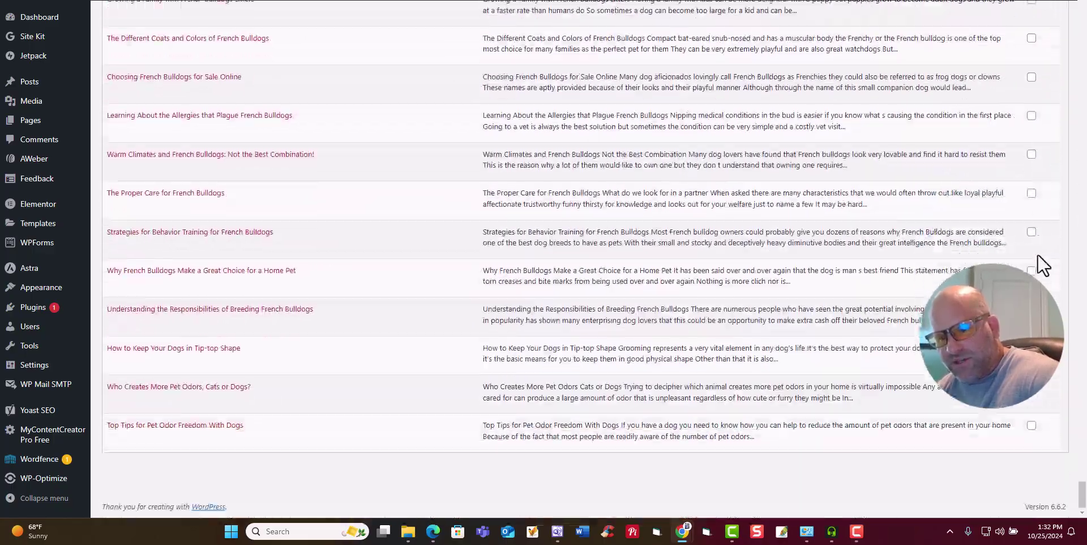
{"action": "left_click_drag", "start_coordinate": [1083, 499], "coordinate": [1083, 14]}
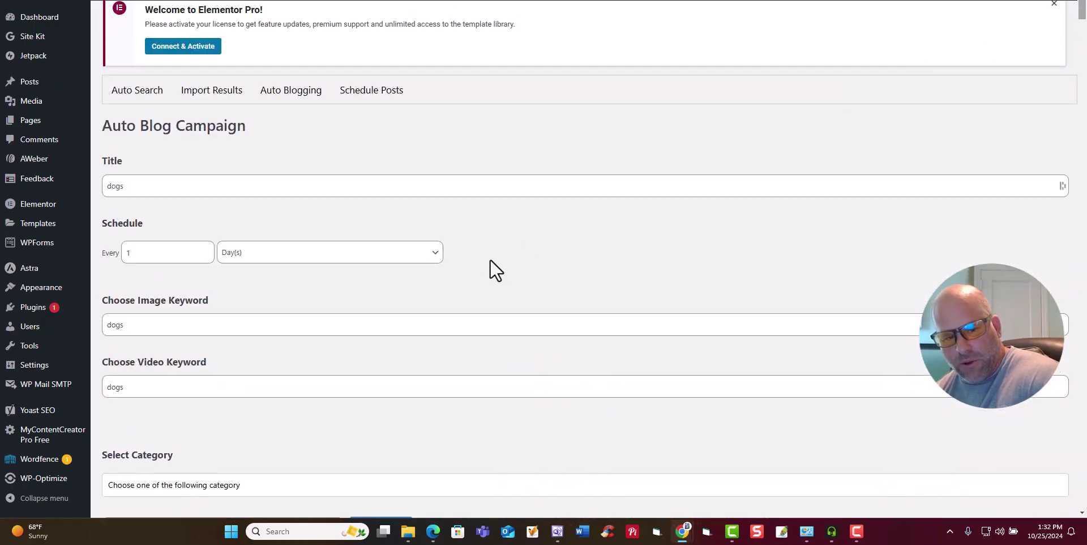
Select the first five dog articles, from "Top Stress Reducers Are Dogs" to "The Scoop On Cleaning Up After Dogs", and save the campaign
{"action": "scroll", "coordinate": [591, 252], "scroll_direction": "down", "scroll_amount": 6}
{"action": "scroll", "coordinate": [985, 255], "scroll_direction": "down", "scroll_amount": 1}
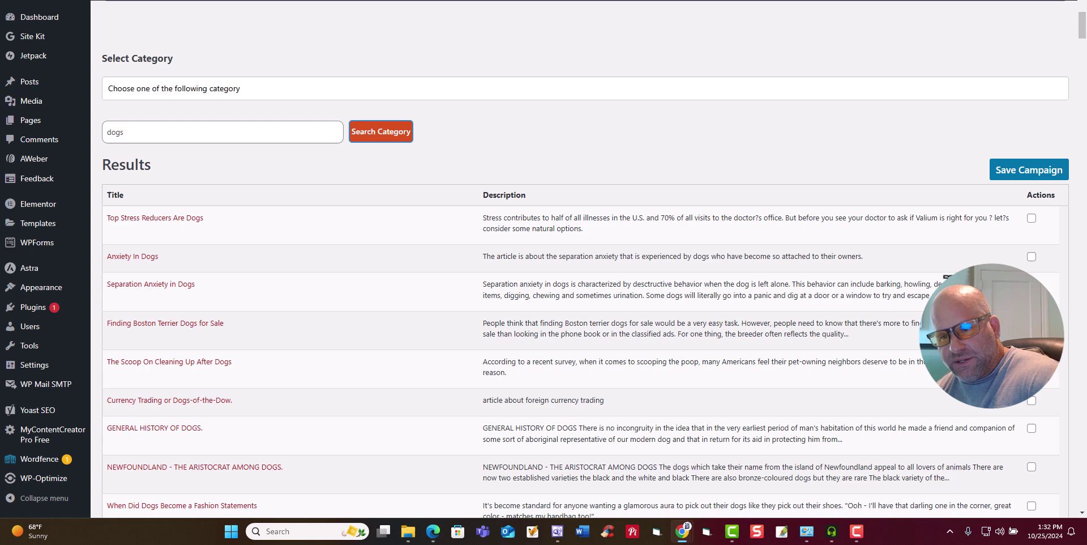
{"action": "left_click", "coordinate": [1031, 219]}
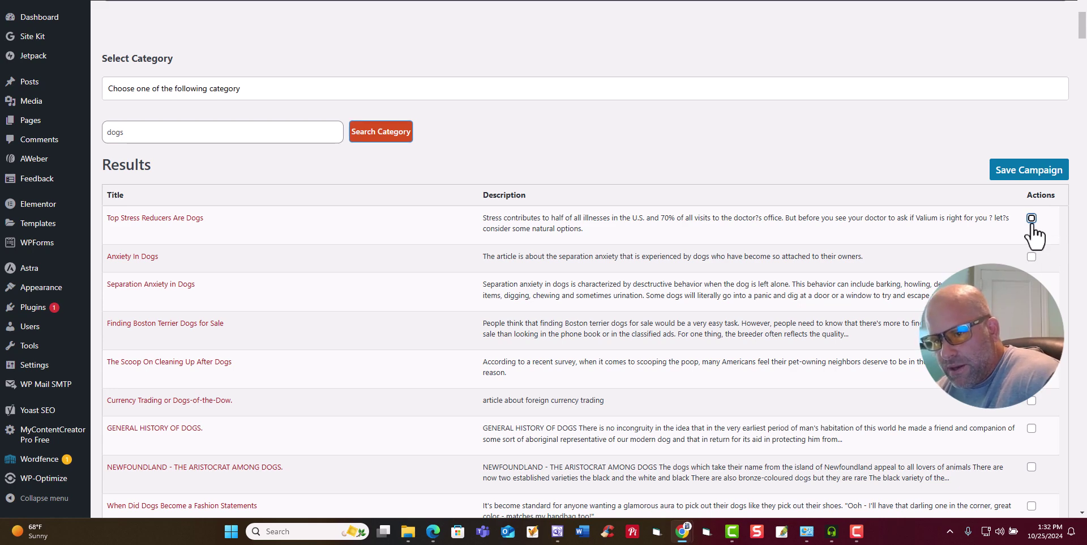
{"action": "left_click", "coordinate": [1032, 257]}
{"action": "scroll", "coordinate": [1032, 272], "scroll_direction": "down", "scroll_amount": 1}
{"action": "left_click", "coordinate": [1031, 266]}
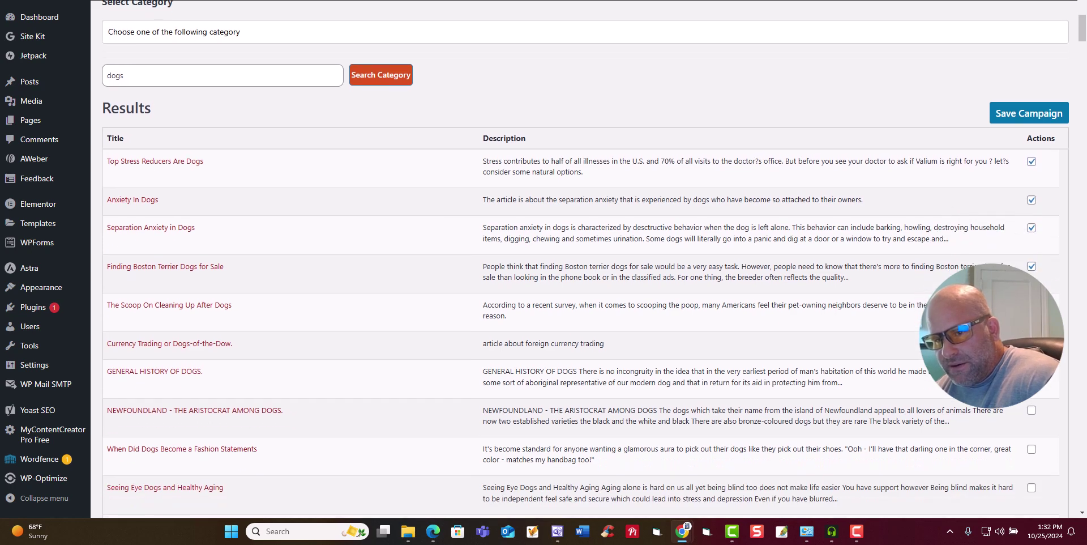
{"action": "left_click", "coordinate": [1032, 116]}
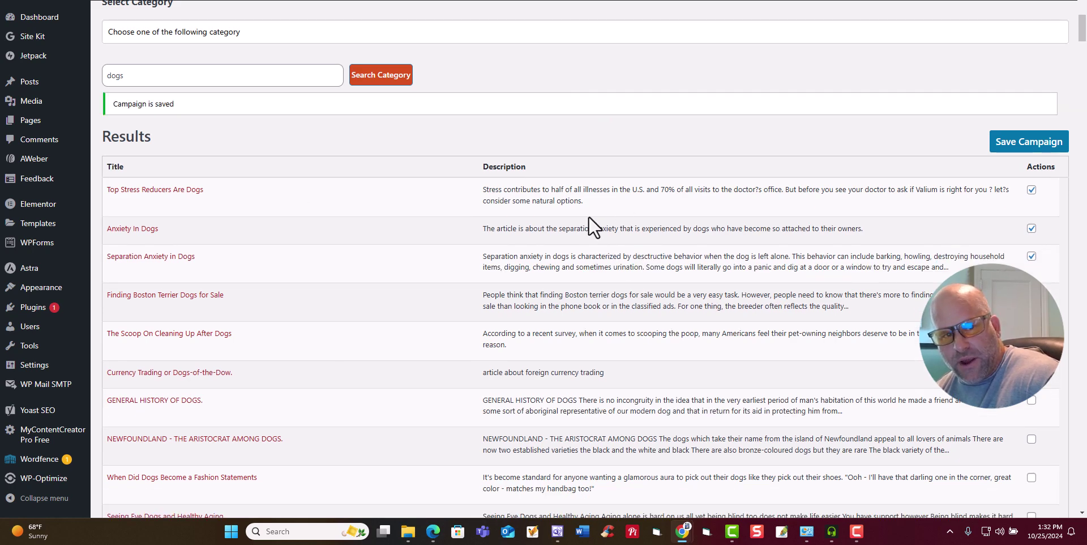
Open the scheduled posts and review the posting times of the dogs campaign
{"action": "scroll", "coordinate": [589, 216], "scroll_direction": "up", "scroll_amount": 8}
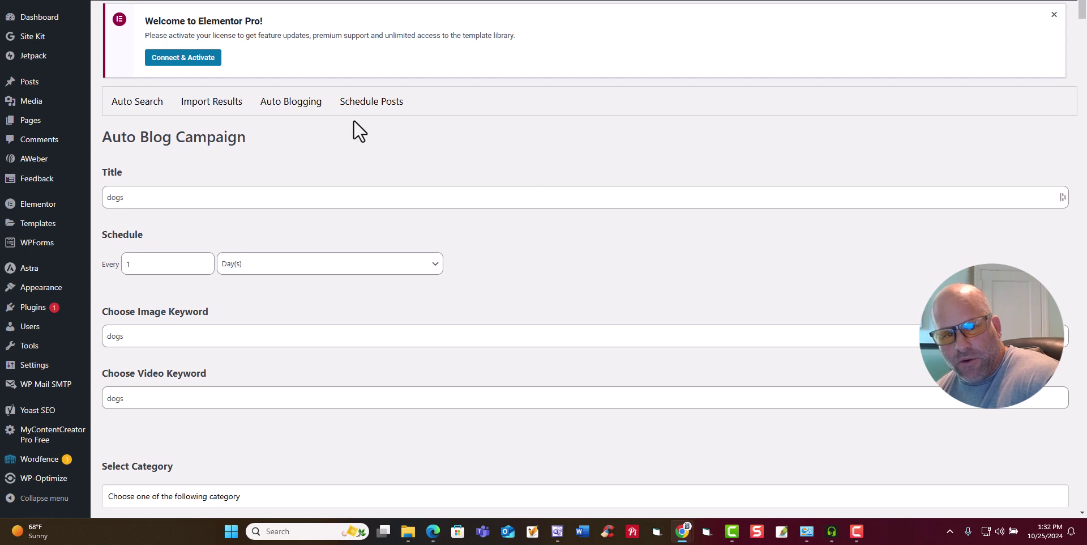
{"action": "left_click", "coordinate": [375, 103]}
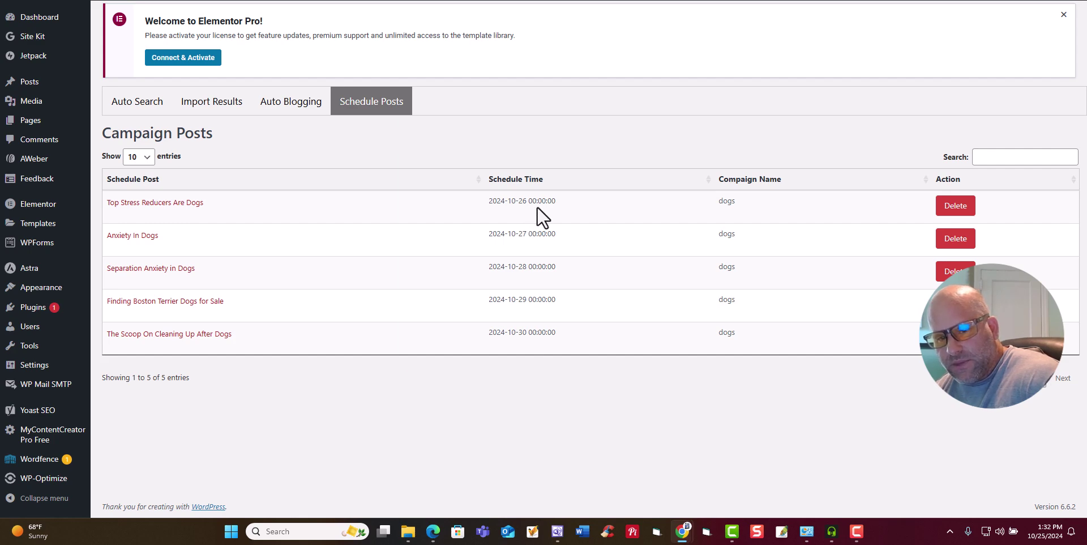
Switch to the My Content Creator Pro website and show its support options
{"action": "mouse_move", "coordinate": [1047, 541]}
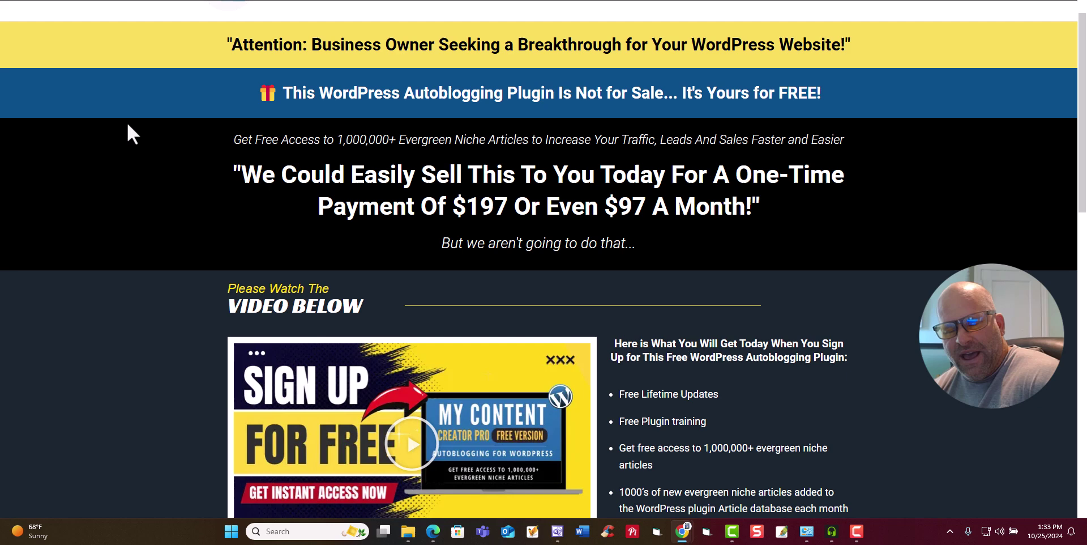
{"action": "scroll", "coordinate": [126, 122], "scroll_direction": "up", "scroll_amount": 1}
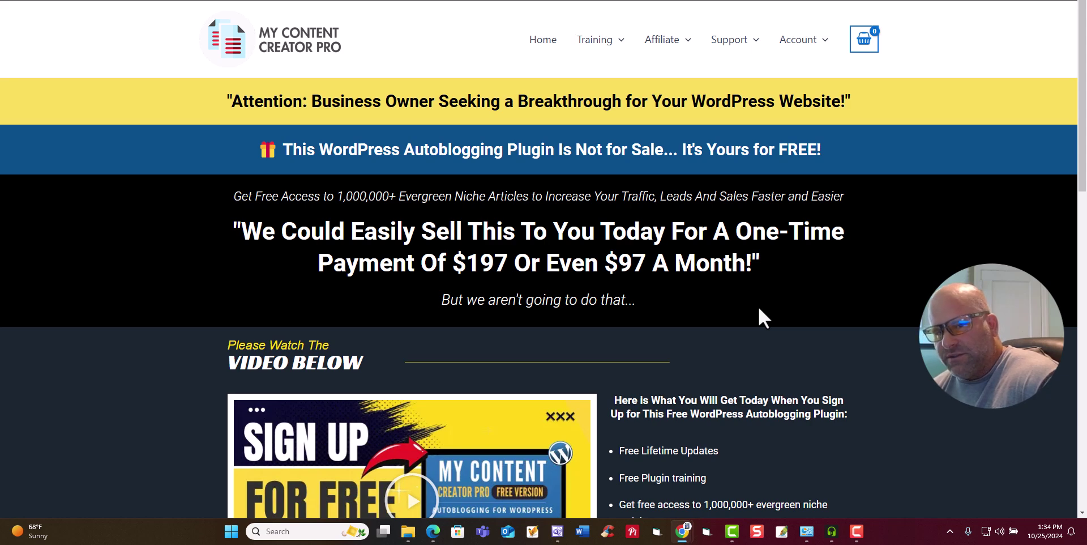
{"action": "mouse_move", "coordinate": [734, 53]}
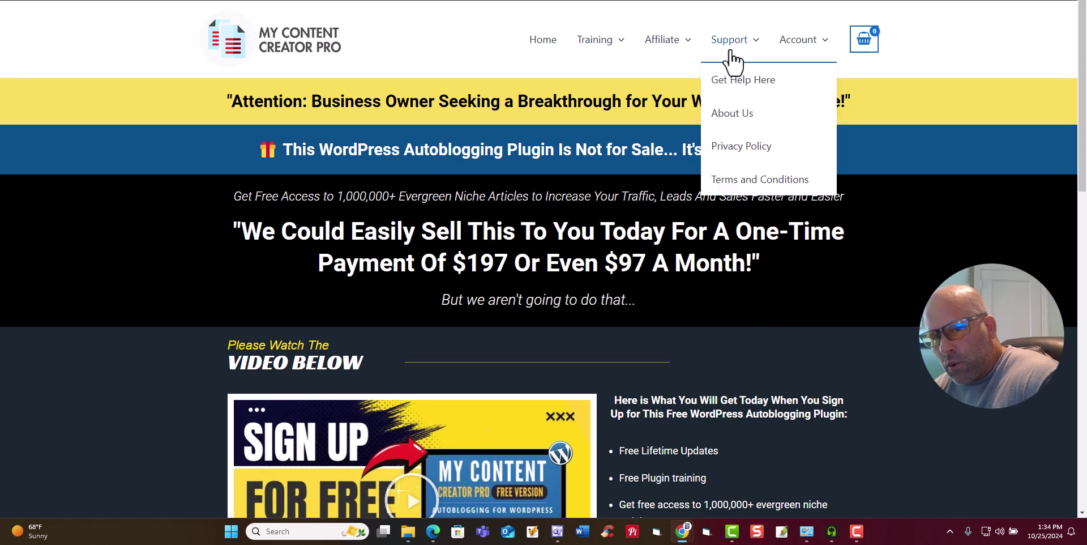